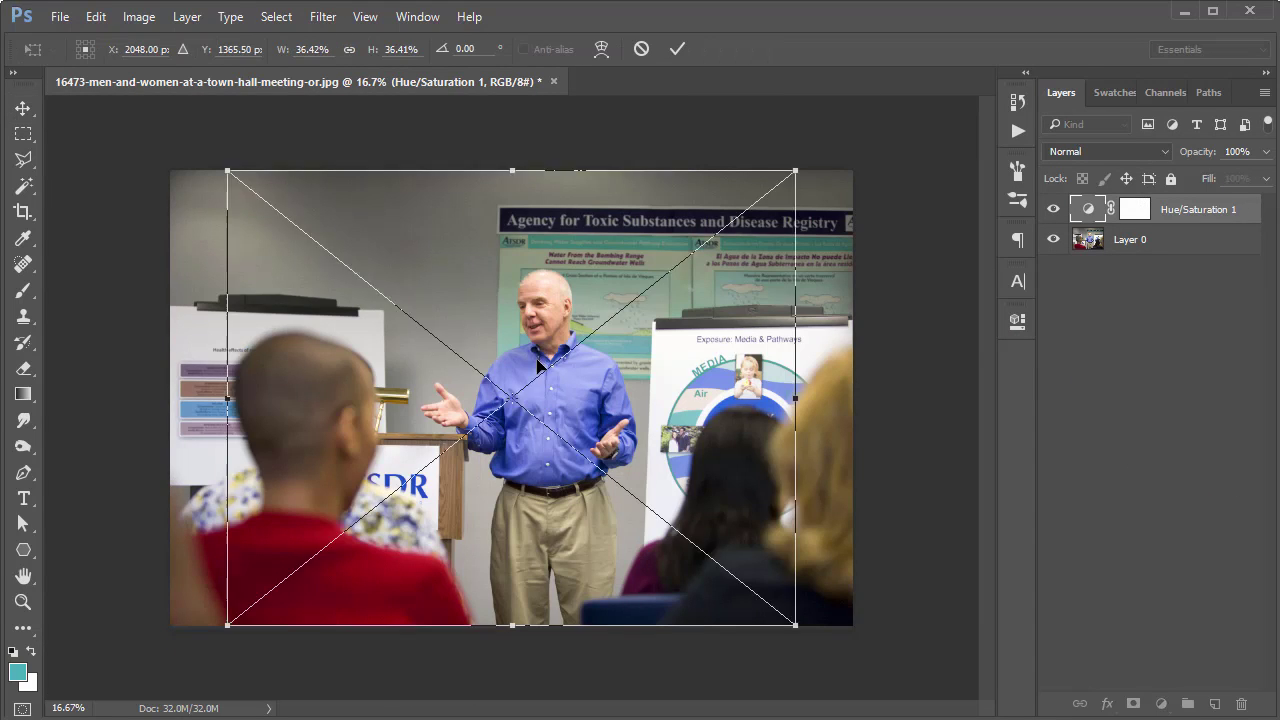
Place the couple-at-table photo at its current size and move its layer below the Hue/Saturation 1 adjustment layer.
click(678, 50)
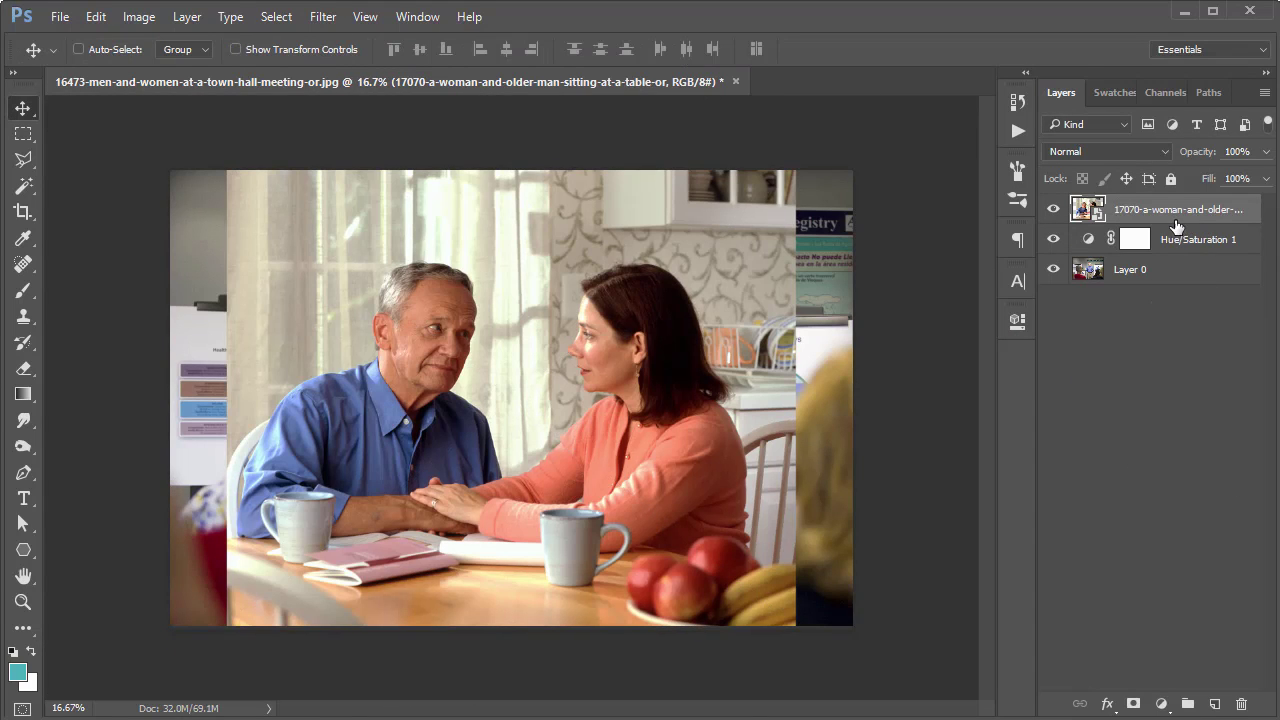
drag(1166, 209, 1158, 249)
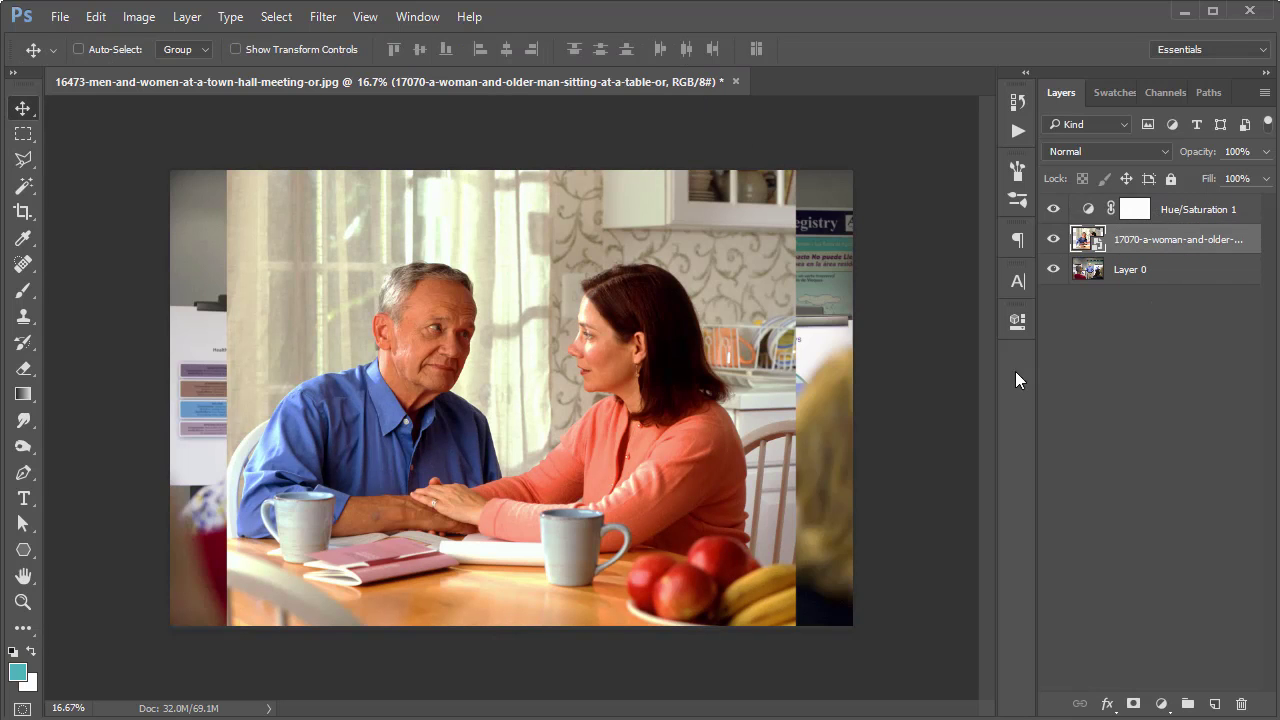
Scale the couple photo to about 25% and position it along the canvas's left side, beside the standing speaker.
key(ctrl+t)
drag(796, 171, 612, 318)
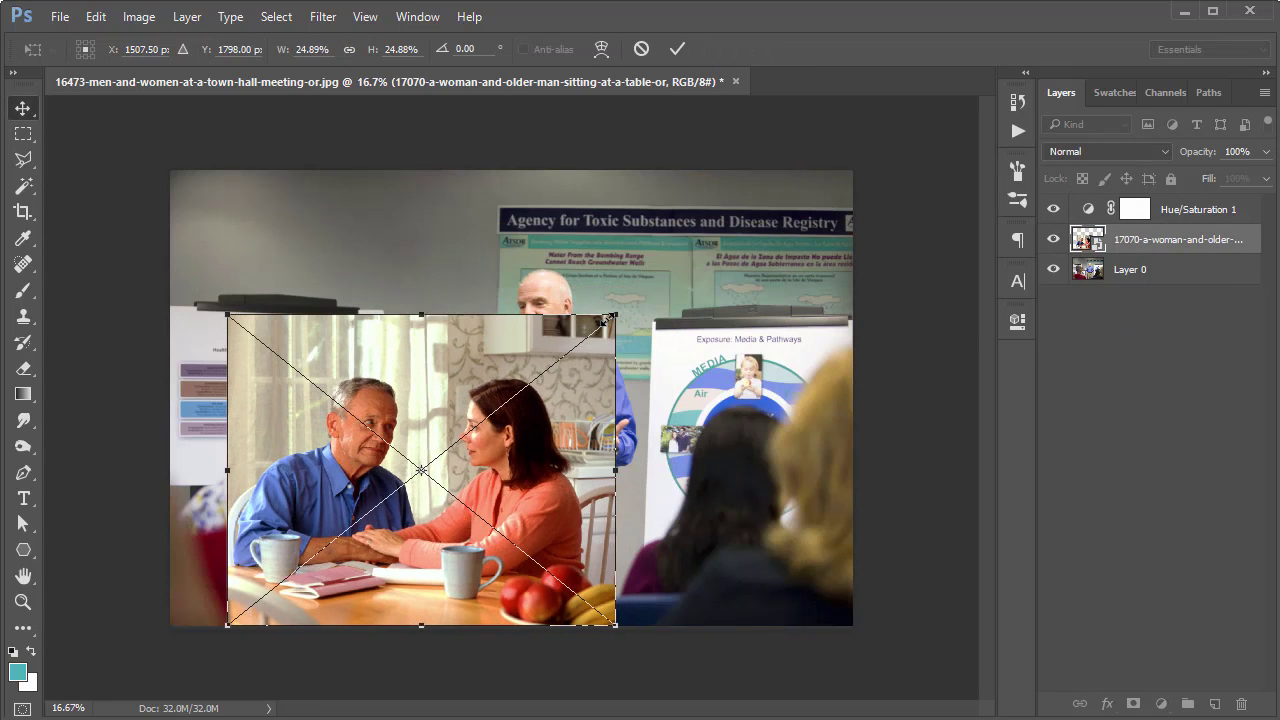
key(Return)
drag(532, 456, 403, 342)
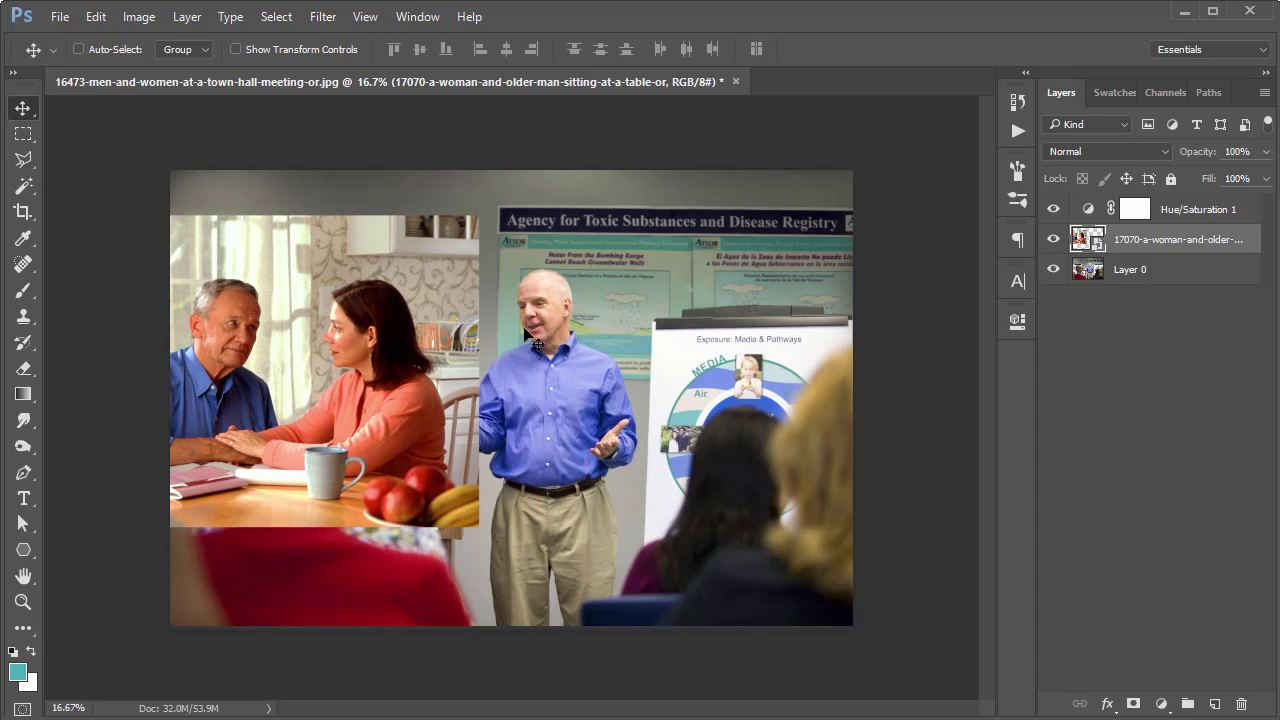
Compare the image with the Hue/Saturation 1 adjustment layer hidden and shown.
click(1053, 209)
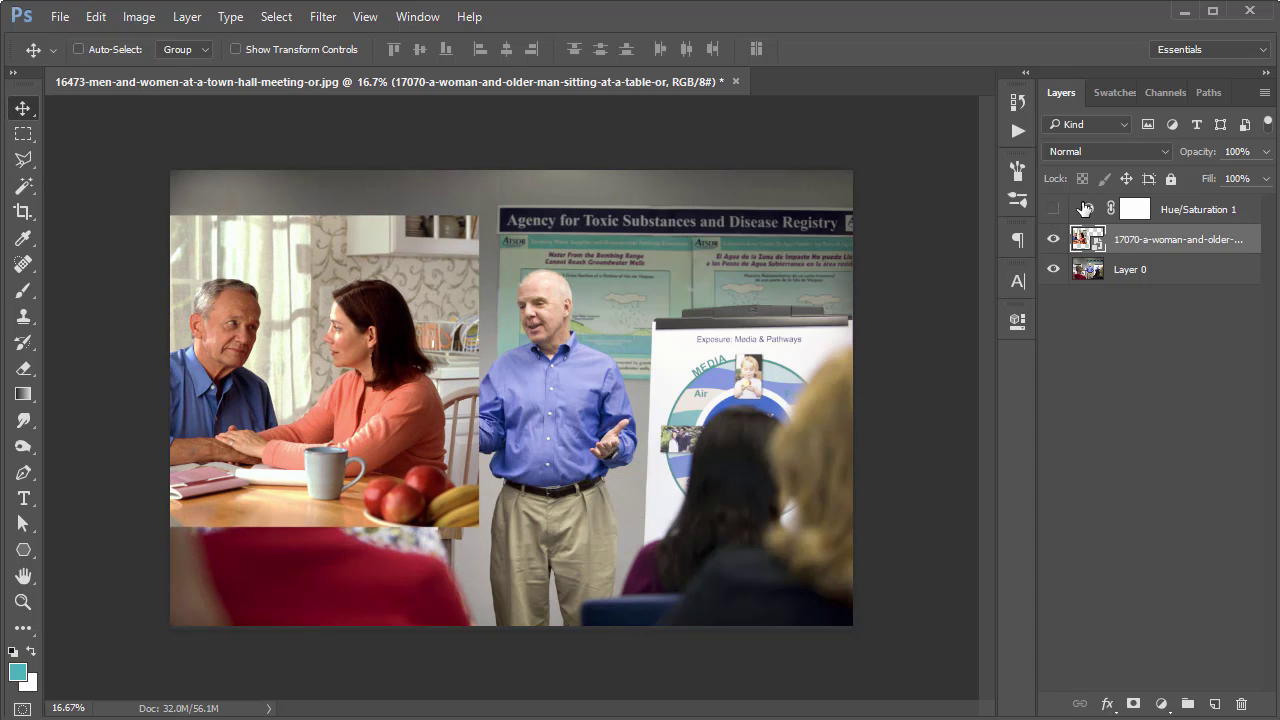
click(1085, 209)
click(1053, 209)
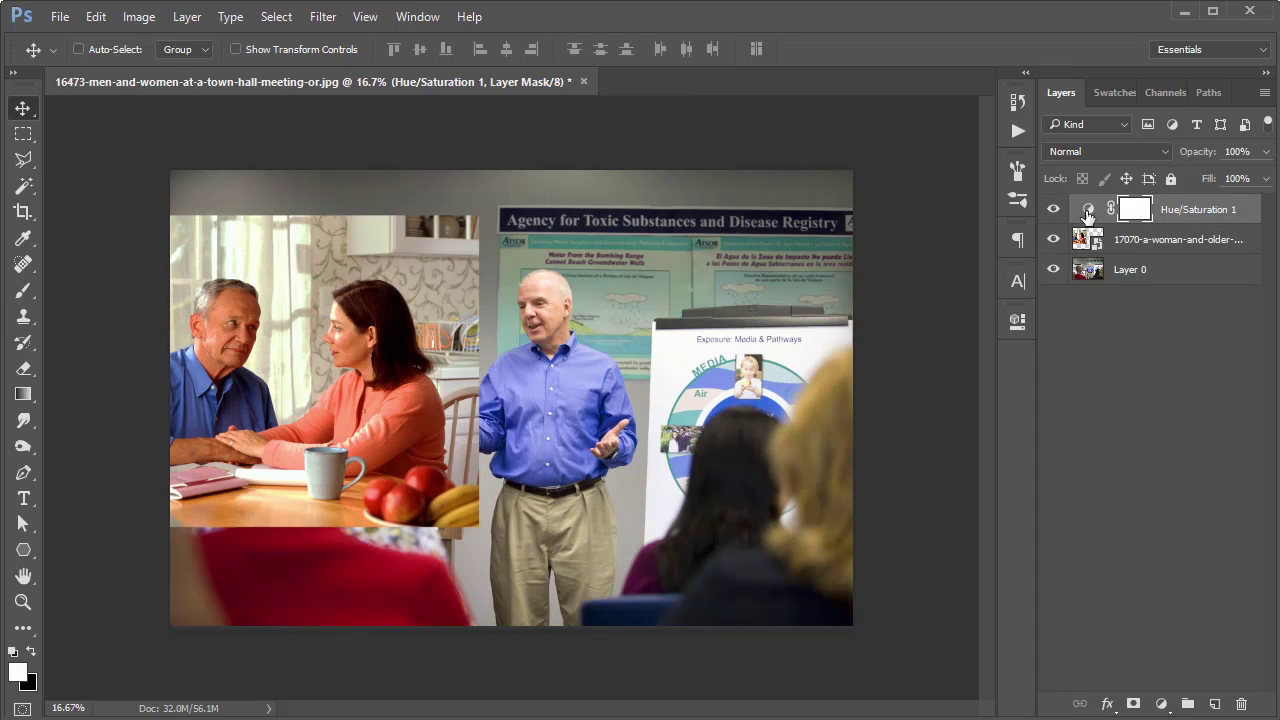
Set the saturation of the Hue/Saturation 1 adjustment layer to +76.
double_click(1088, 211)
drag(873, 481, 937, 484)
click(1018, 321)
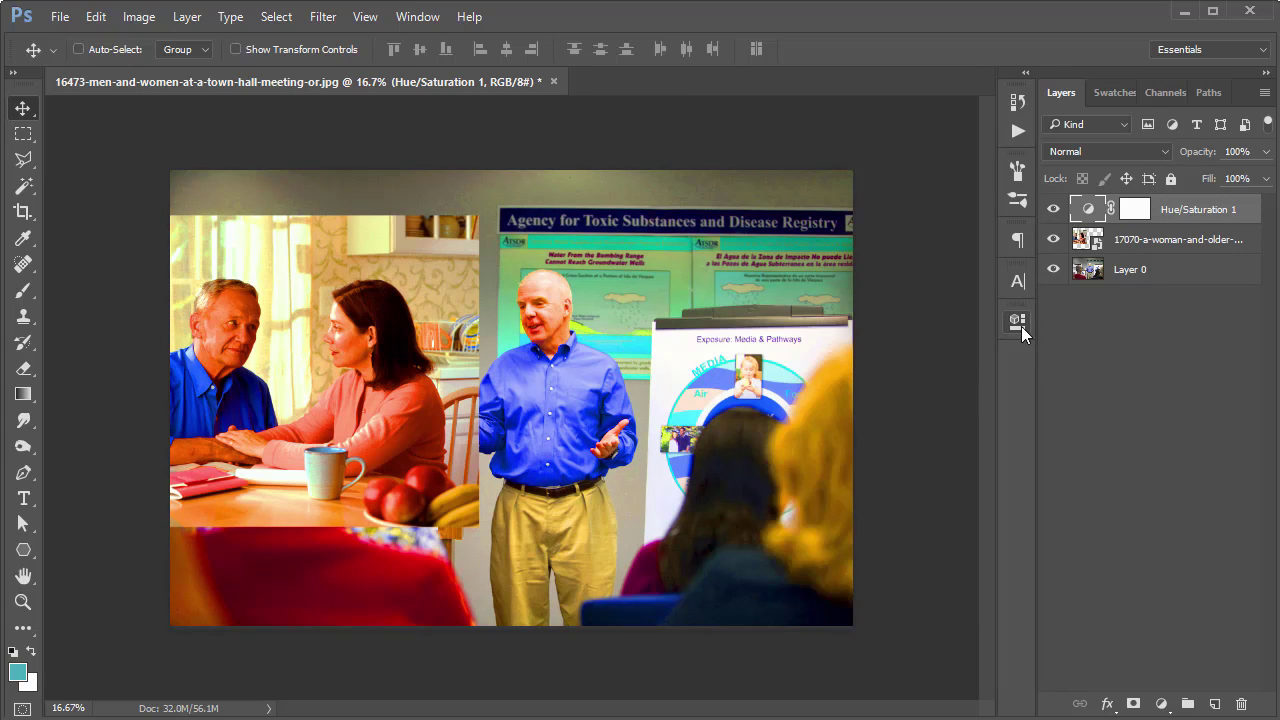
Rename the couple photo's layer 1 and the meeting photo's layer 2, and shift layer 2's photo down to the right.
double_click(1185, 210)
double_click(1160, 242)
text(1)
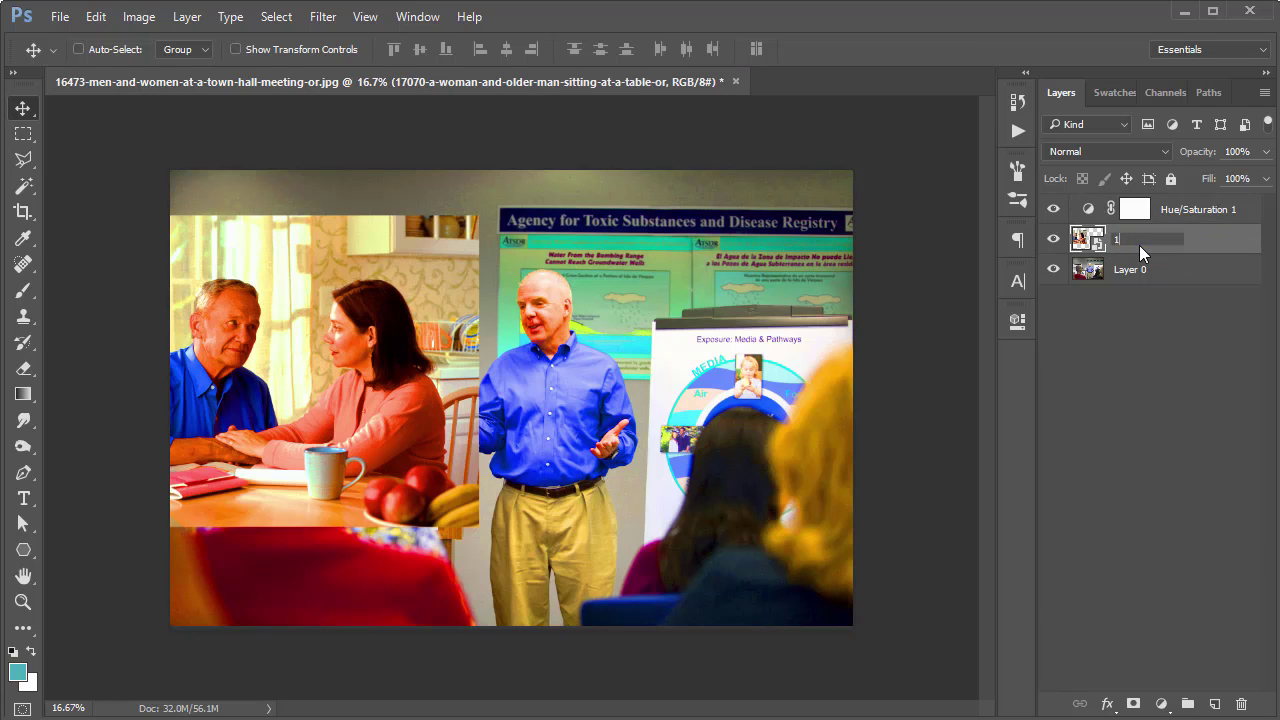
key(Tab)
text(2)
key(Return)
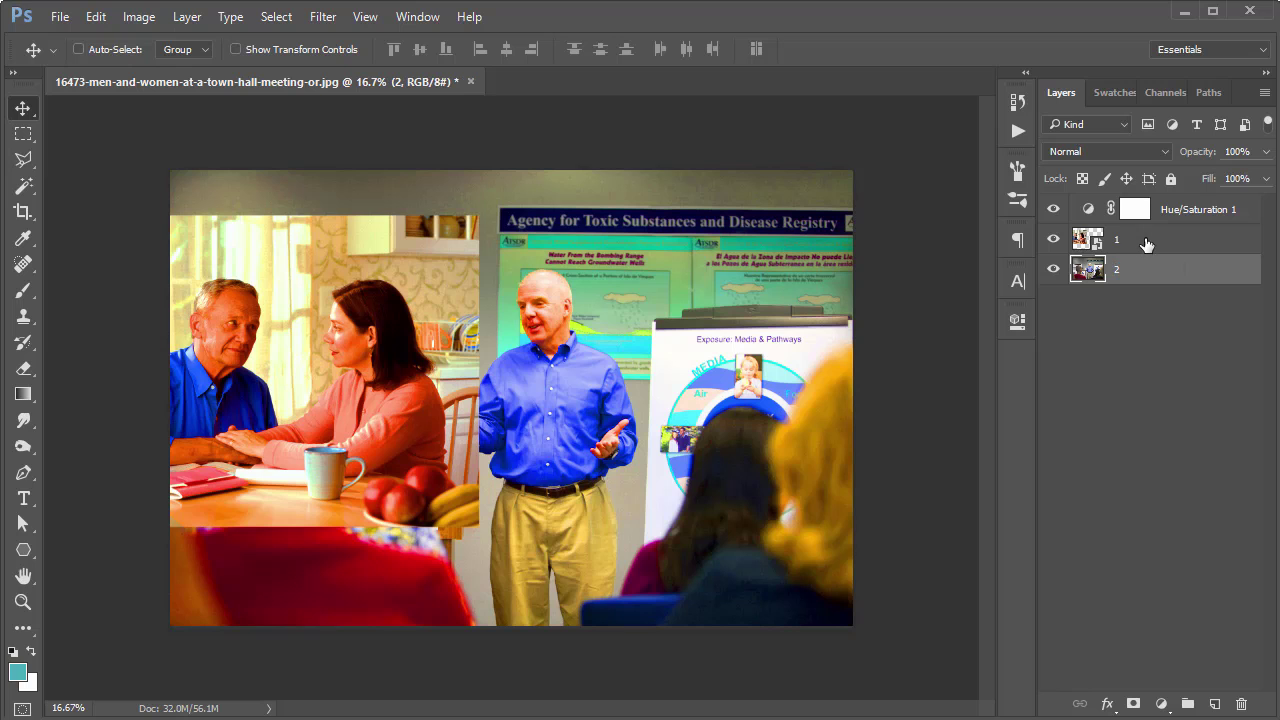
drag(715, 323, 768, 368)
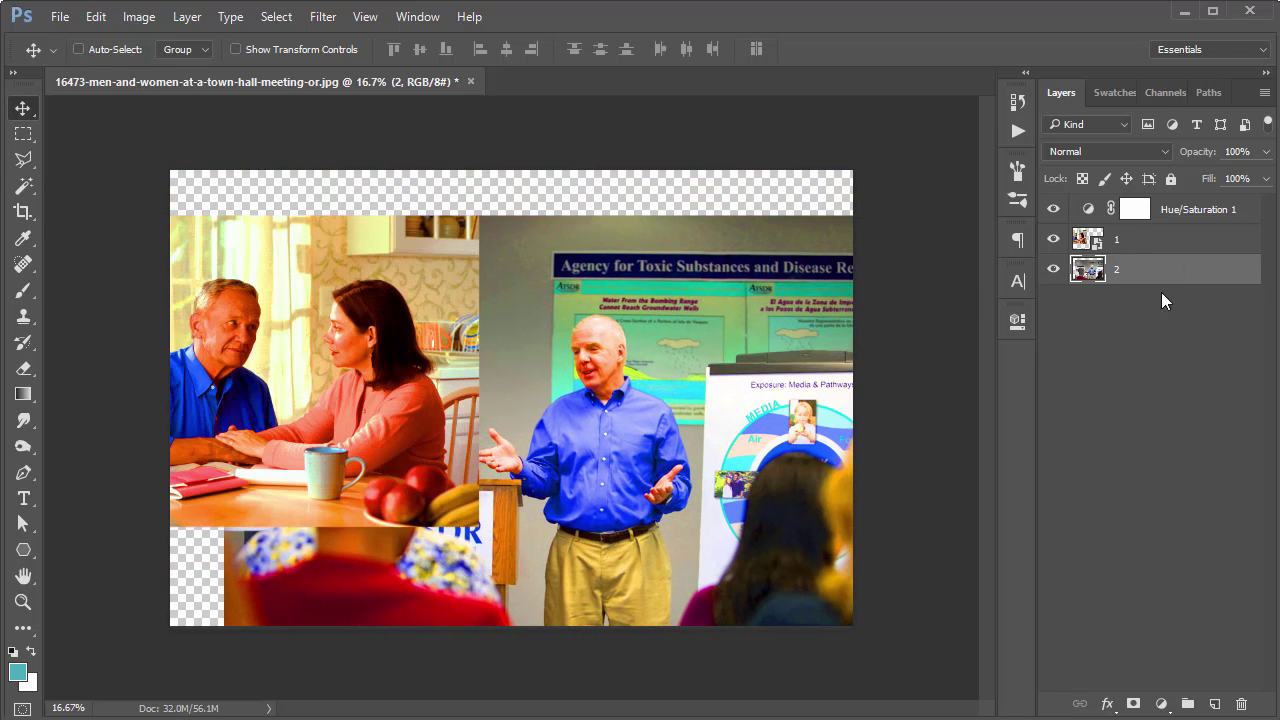
Move the Hue/Saturation 1 adjustment layer between layers 1 and 2, and from there to the bottom of the stack.
click(1195, 211)
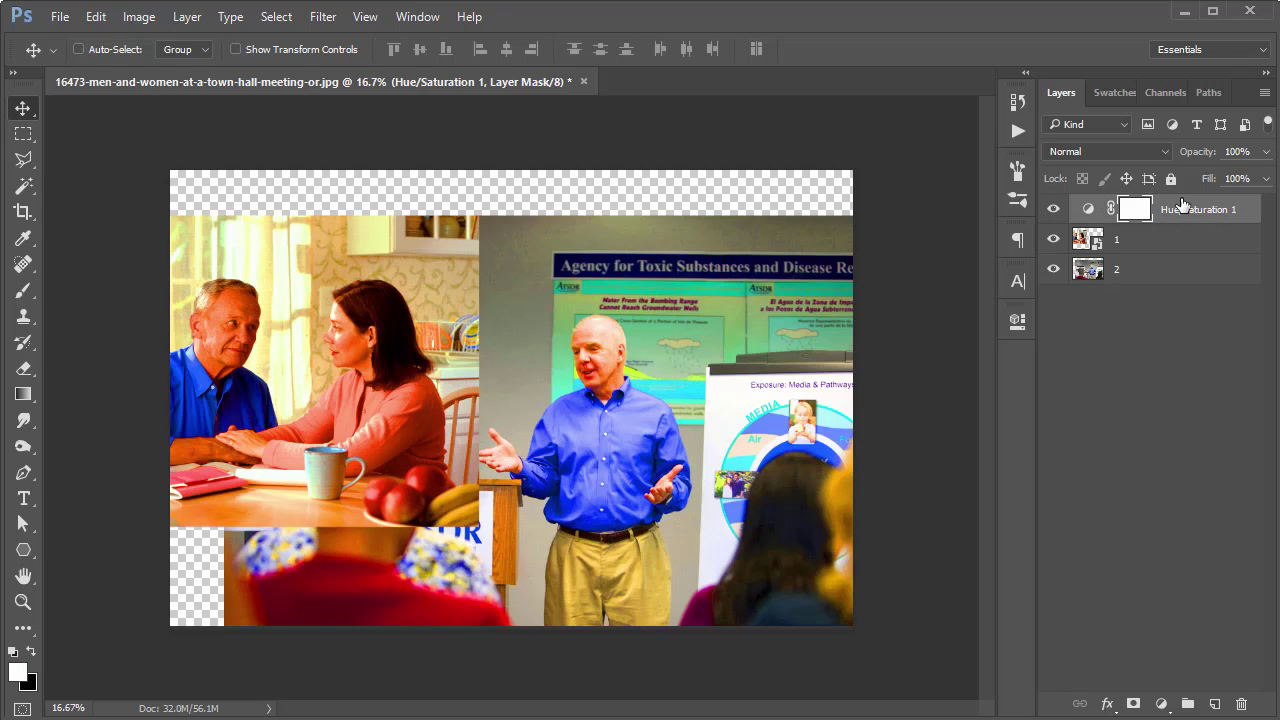
click(1088, 208)
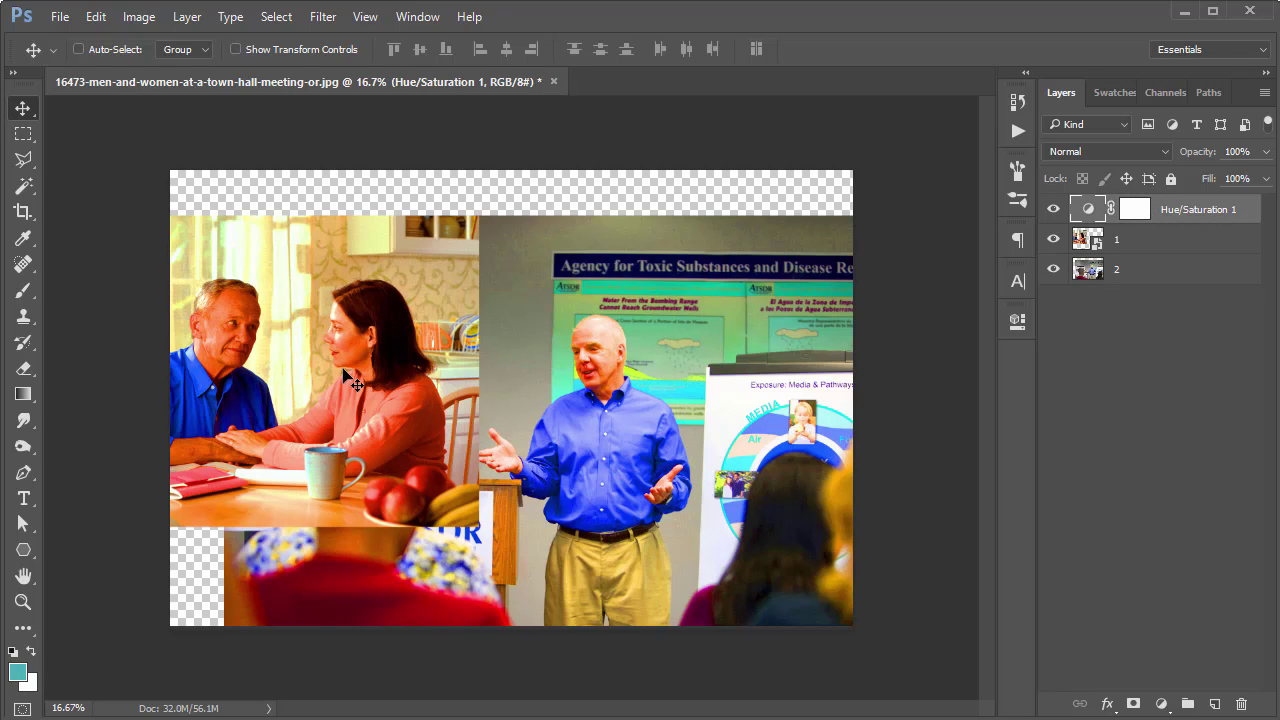
drag(1183, 212, 1174, 244)
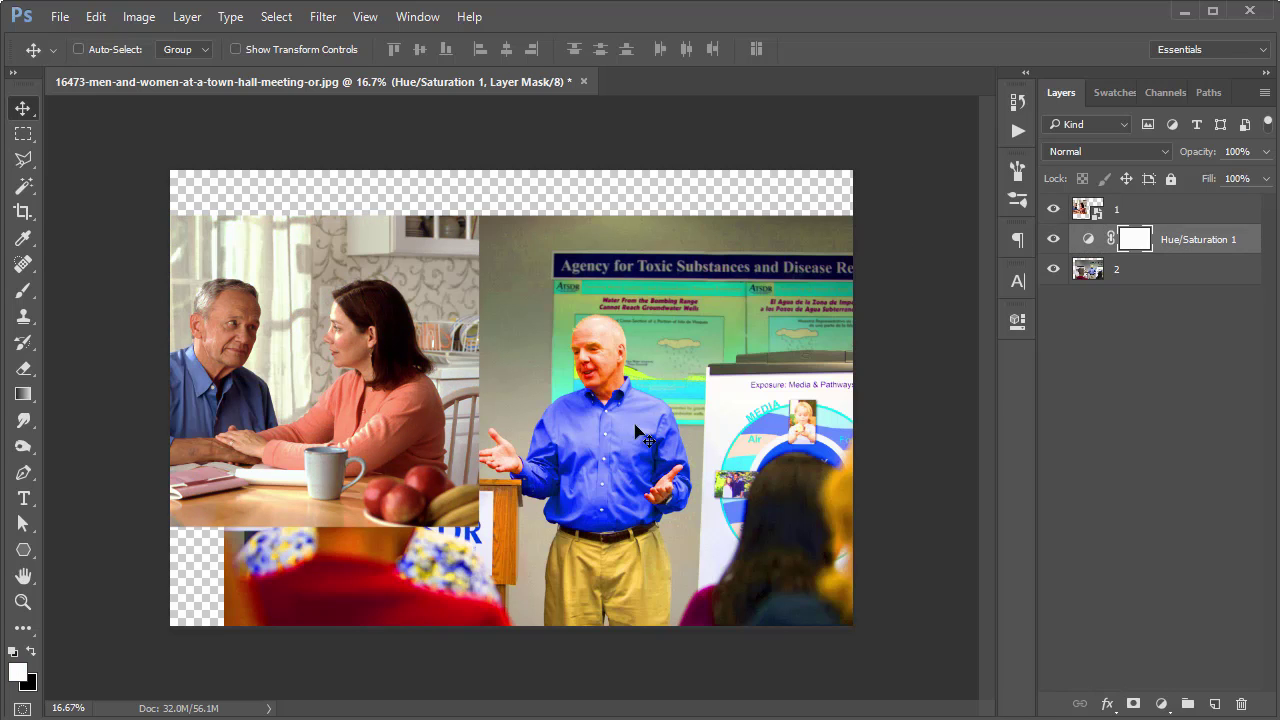
drag(1183, 240, 1173, 314)
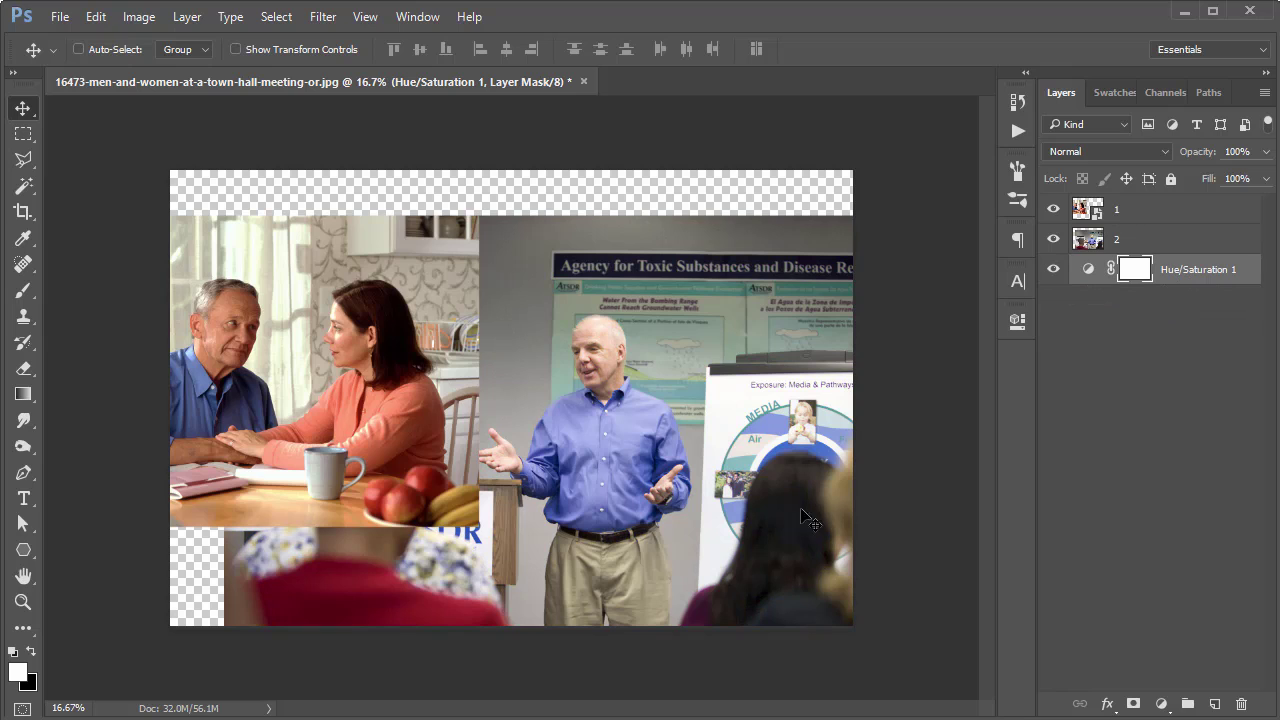
Move layer 1 to the bottom of the stack and shift layer 2's photo right so the couple photo is uncovered.
drag(1124, 227, 1147, 390)
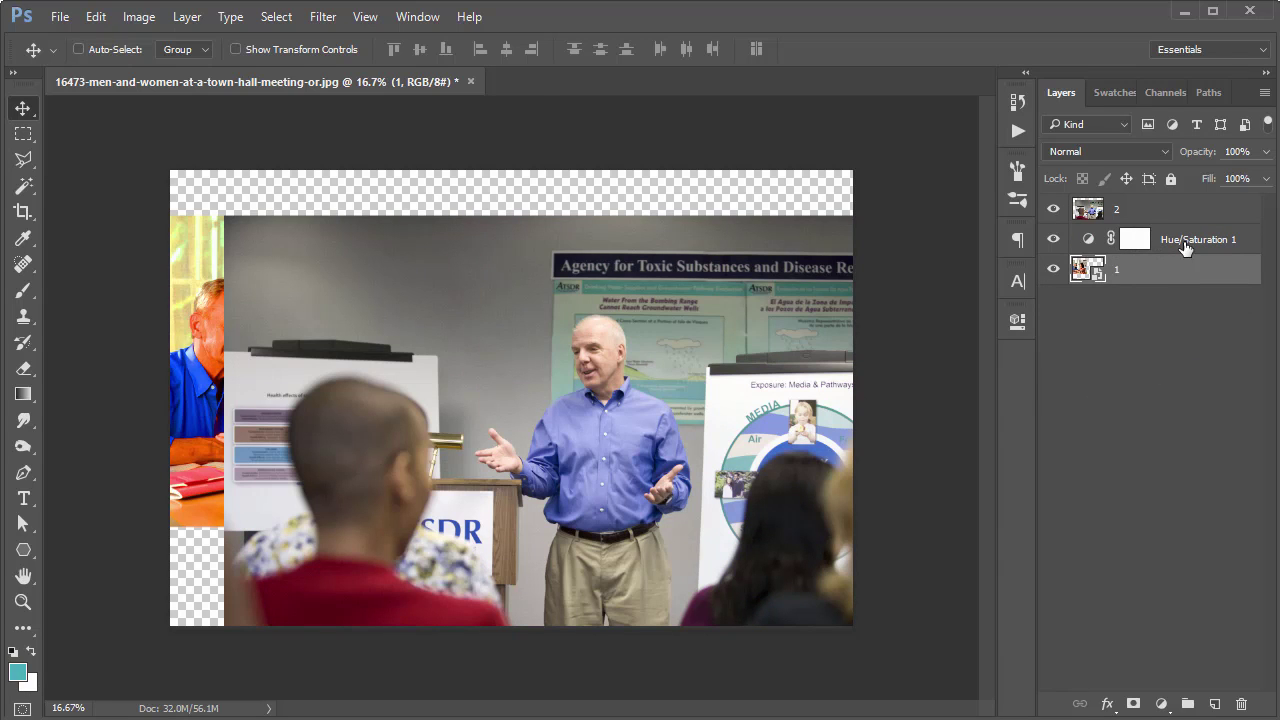
click(1182, 247)
click(1120, 274)
click(1143, 215)
drag(472, 352, 729, 380)
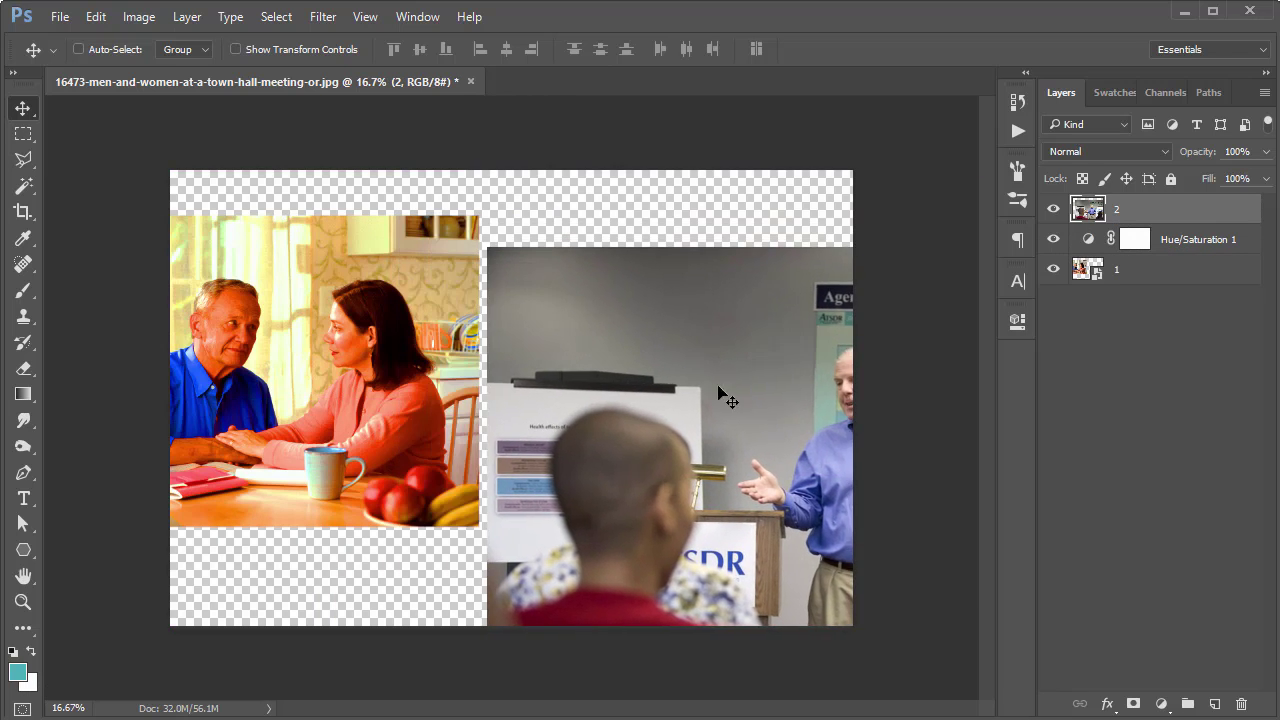
Move Hue/Saturation 1 to the top of the layer stack and layer 2 beneath layer 1.
click(1186, 241)
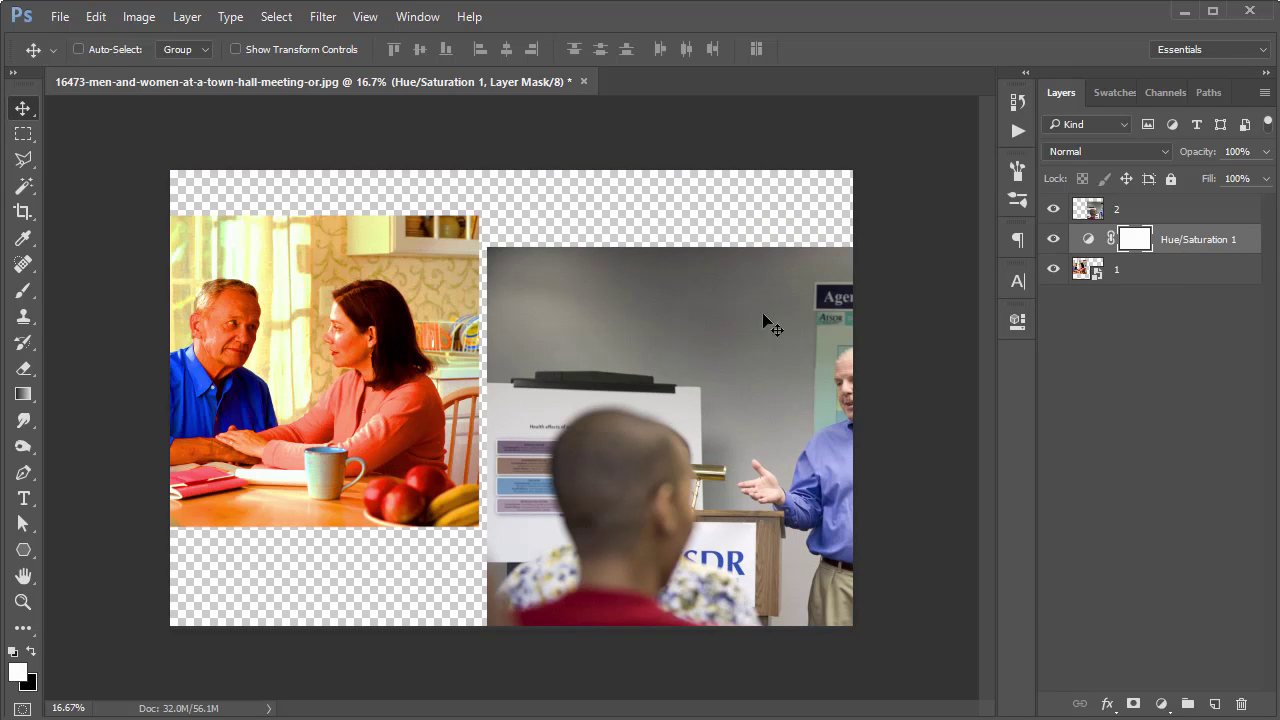
drag(1183, 248, 1137, 205)
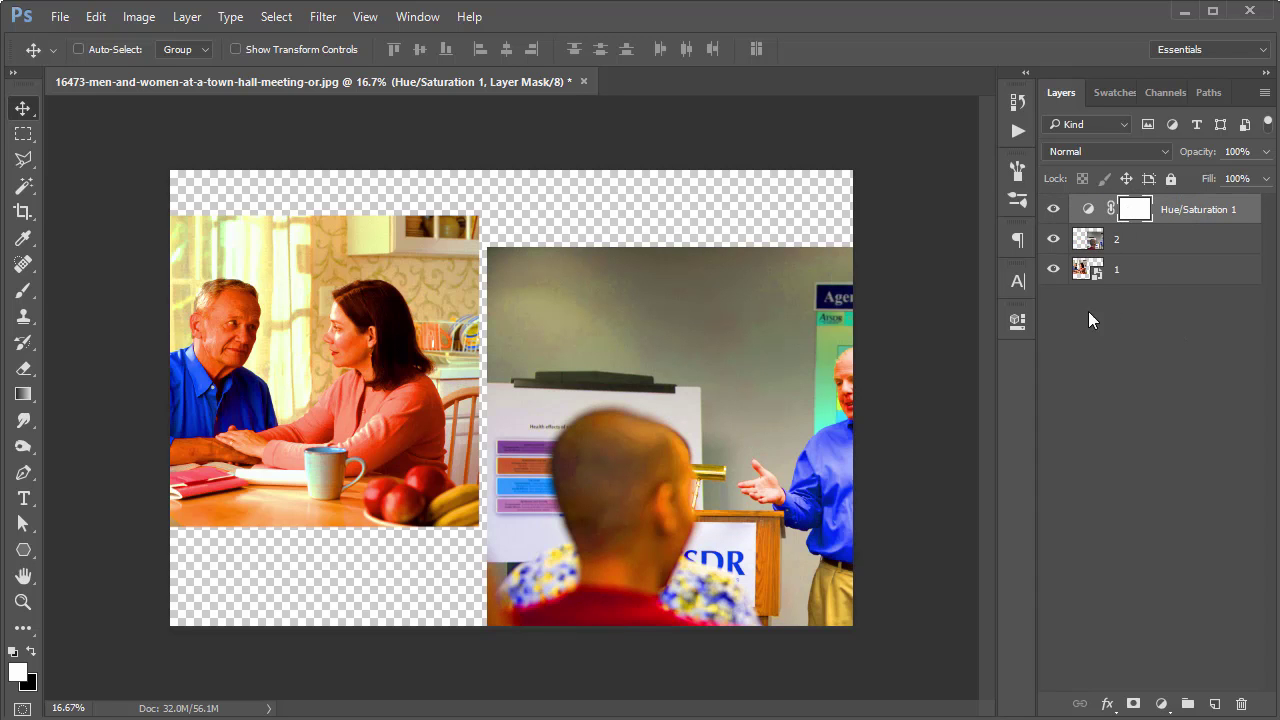
click(1165, 253)
drag(1165, 253, 1162, 300)
Reposition layer 2's photo along the canvas's right side and layer 1's photo at the lower left, partly overlapping it.
drag(760, 389, 600, 338)
drag(455, 345, 652, 284)
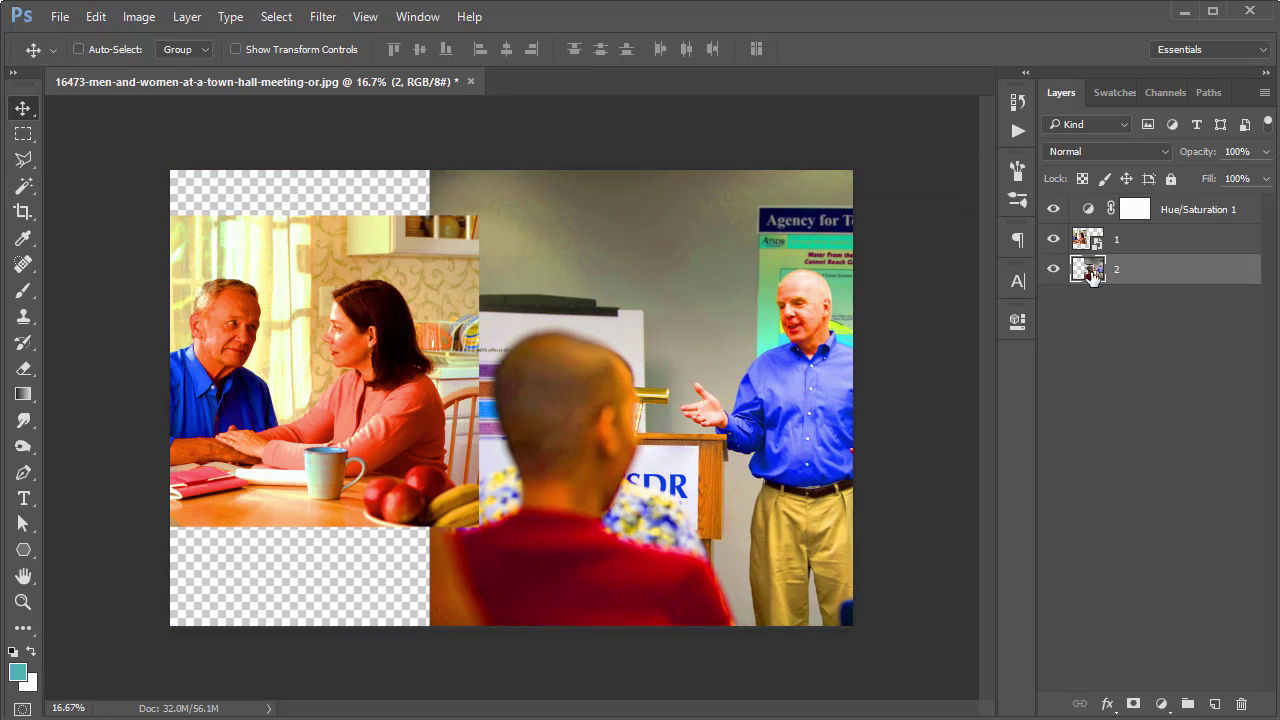
click(1119, 243)
drag(380, 362, 480, 426)
Show and hide the Hue/Saturation 1 adjustment's properties, and return the collapsed Properties panel to its dock.
click(1156, 214)
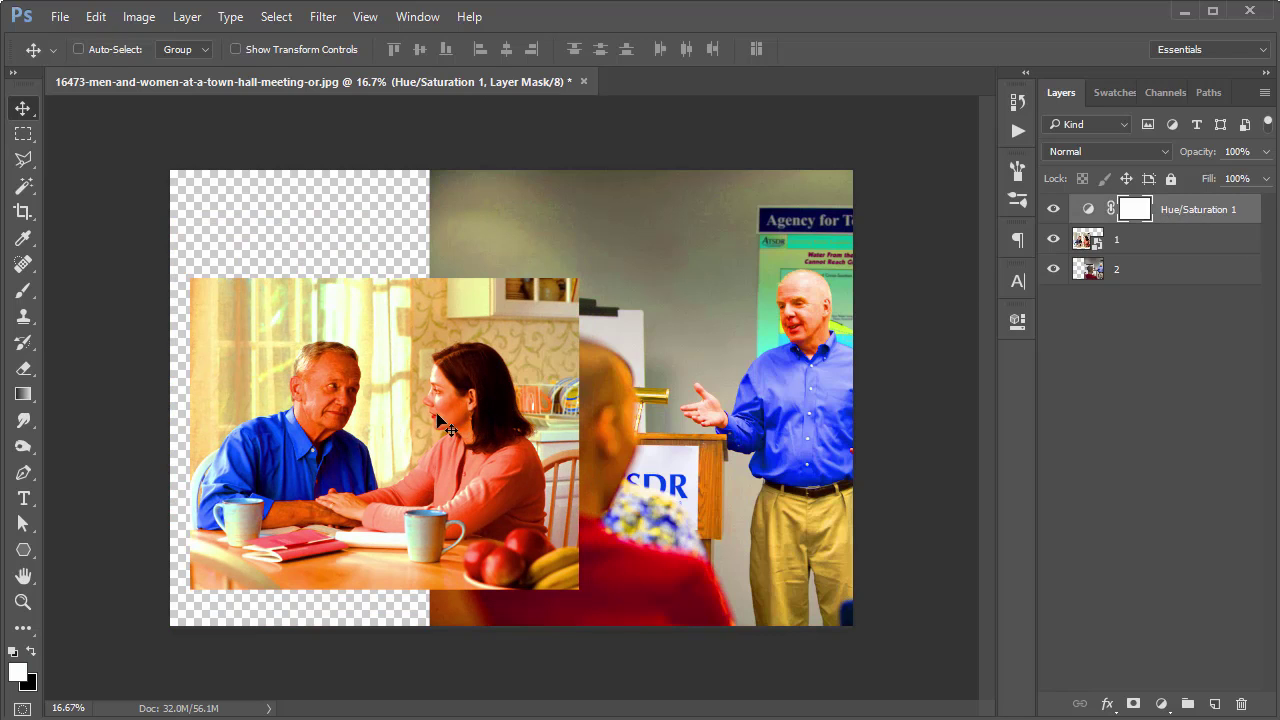
click(1086, 214)
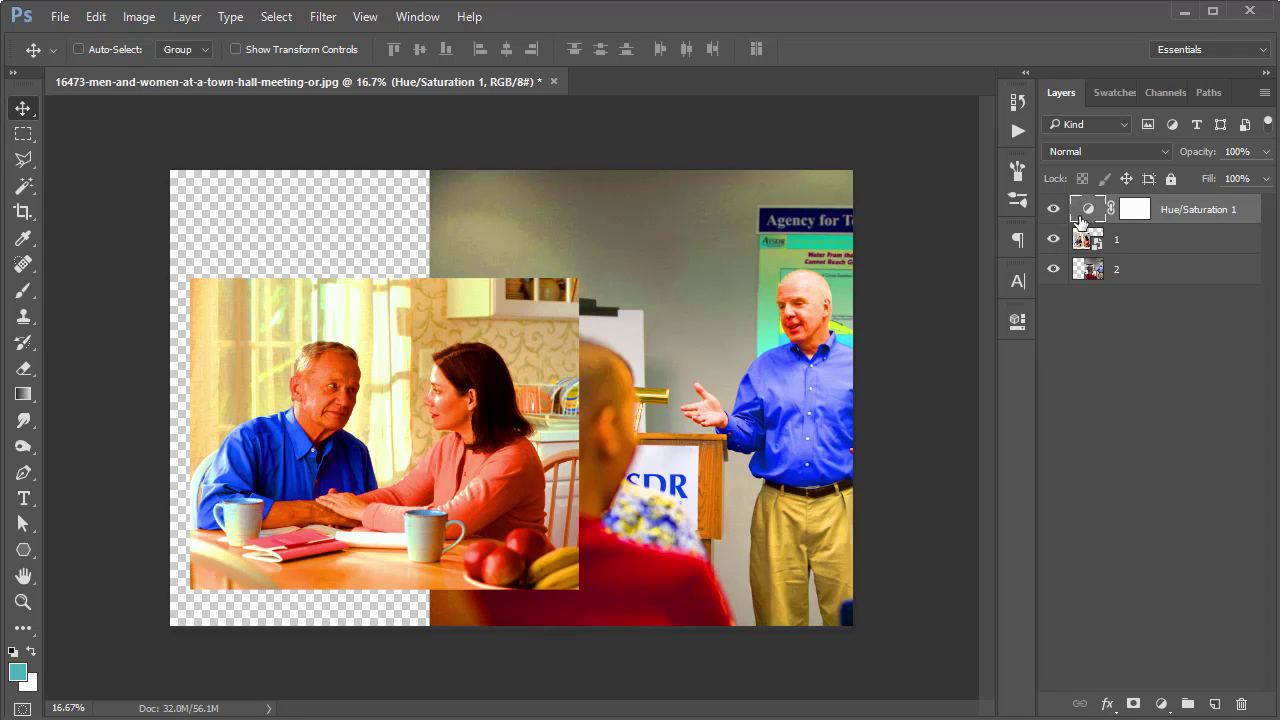
double_click(1088, 214)
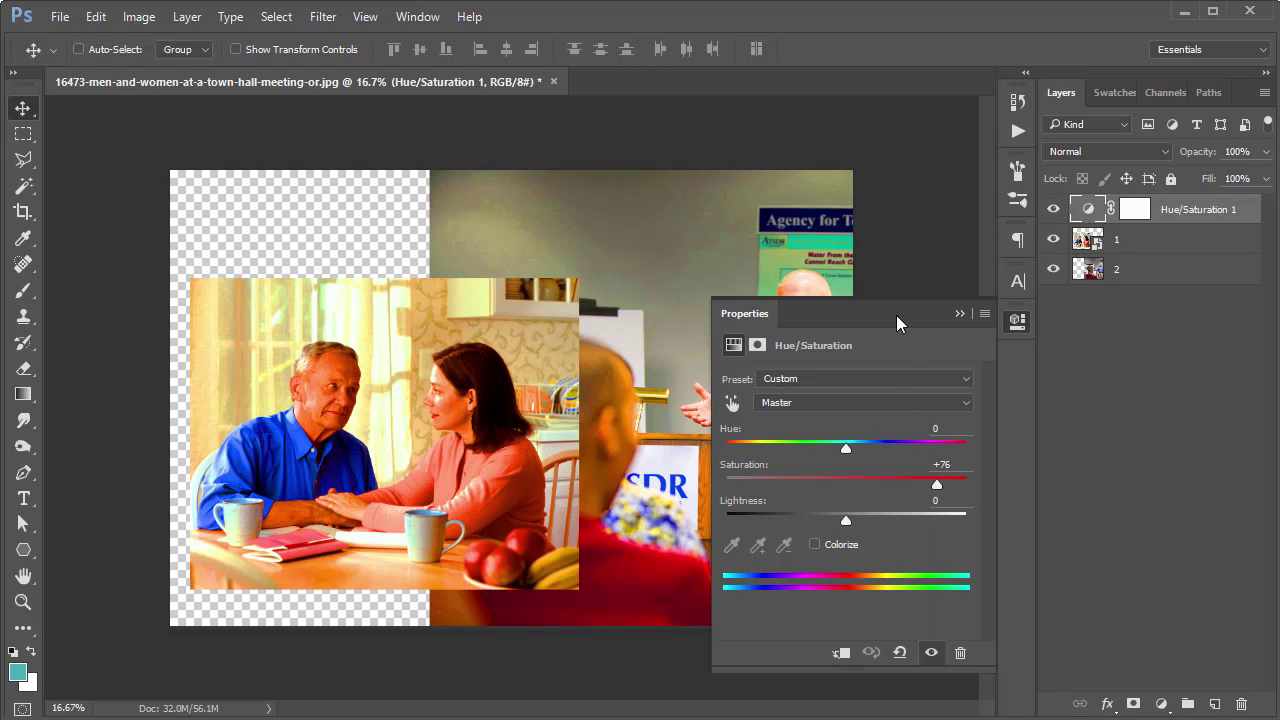
click(1015, 326)
click(415, 20)
click(424, 570)
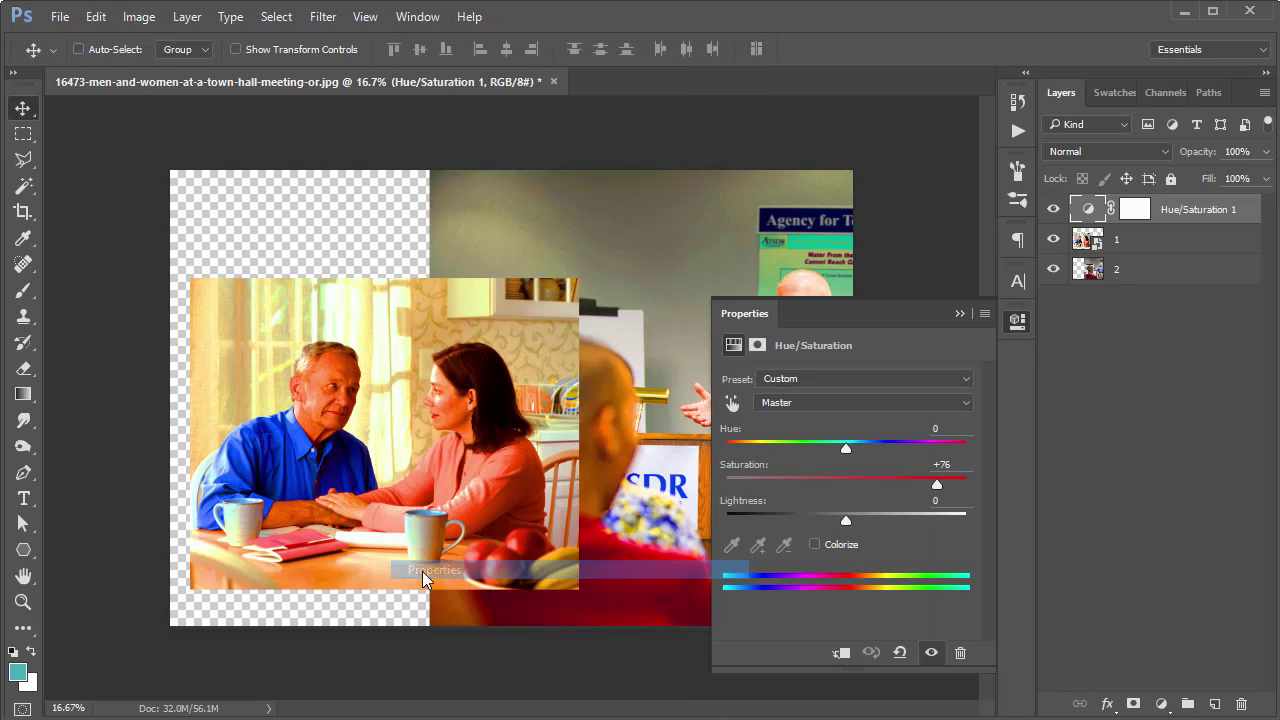
click(1016, 324)
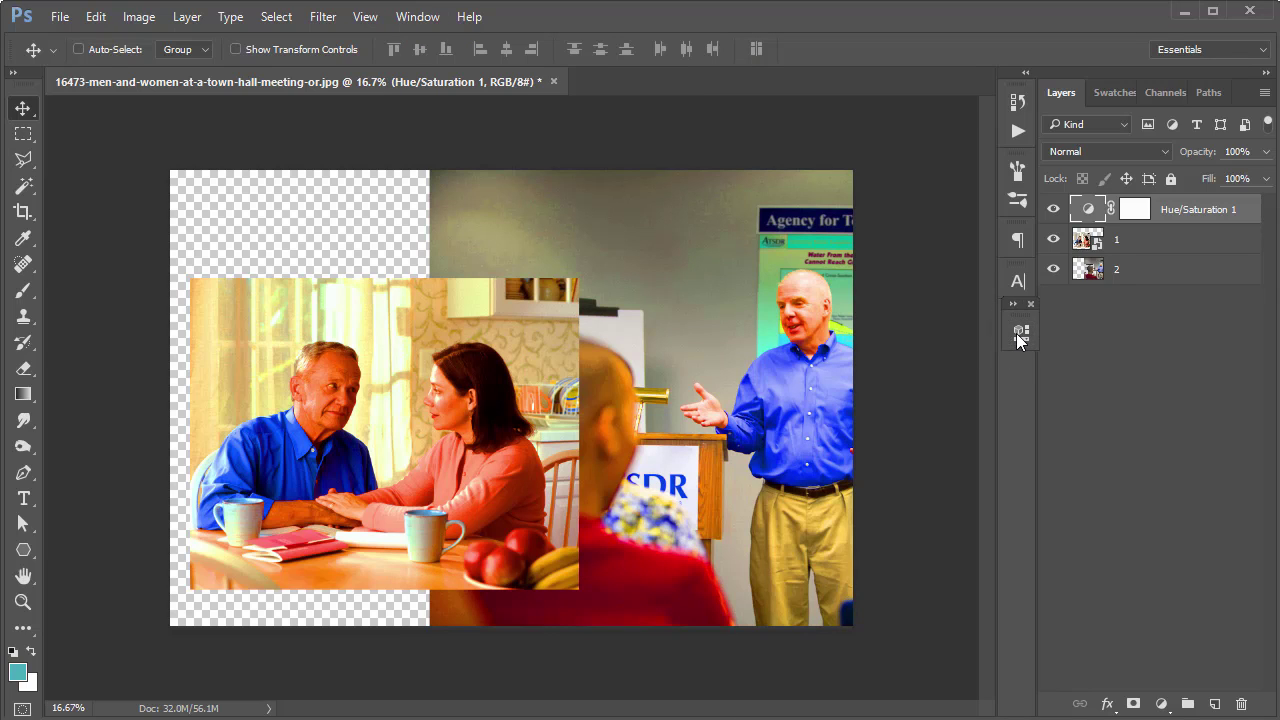
drag(1020, 307, 1017, 300)
Practise reopening and collapsing the Properties panel for the Hue/Saturation 1 adjustment layer.
double_click(1080, 210)
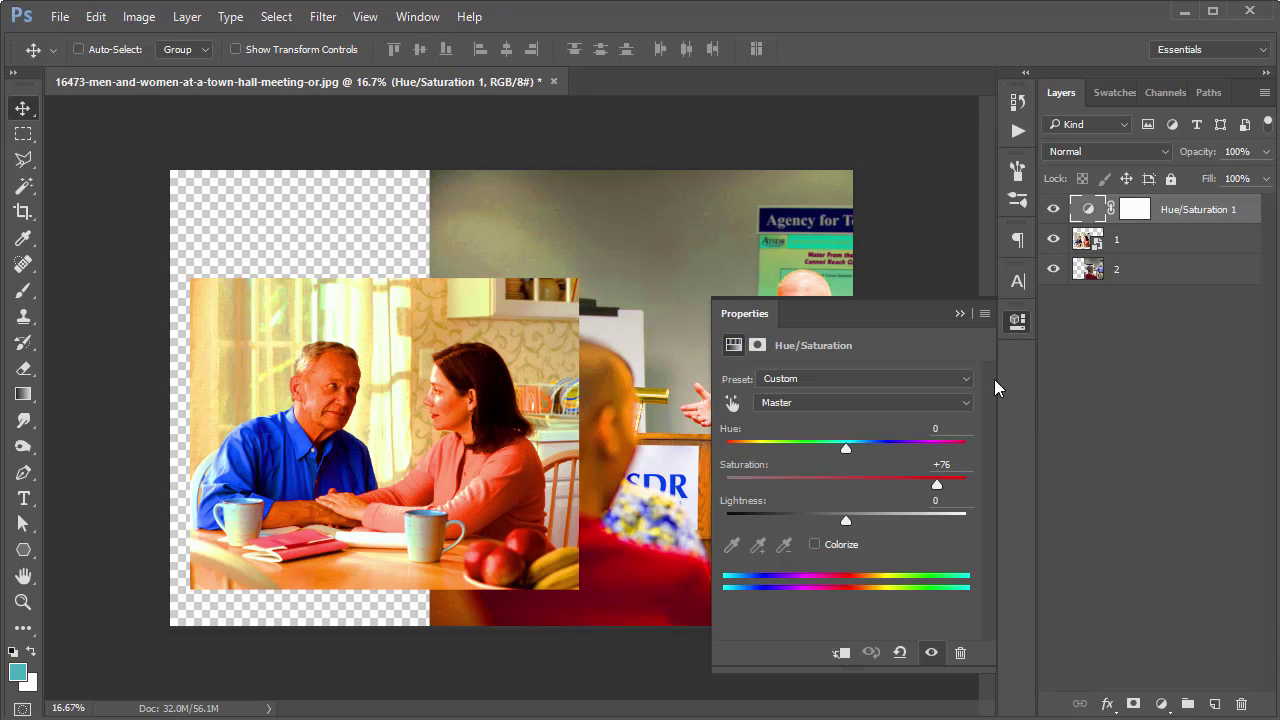
click(1018, 320)
click(417, 16)
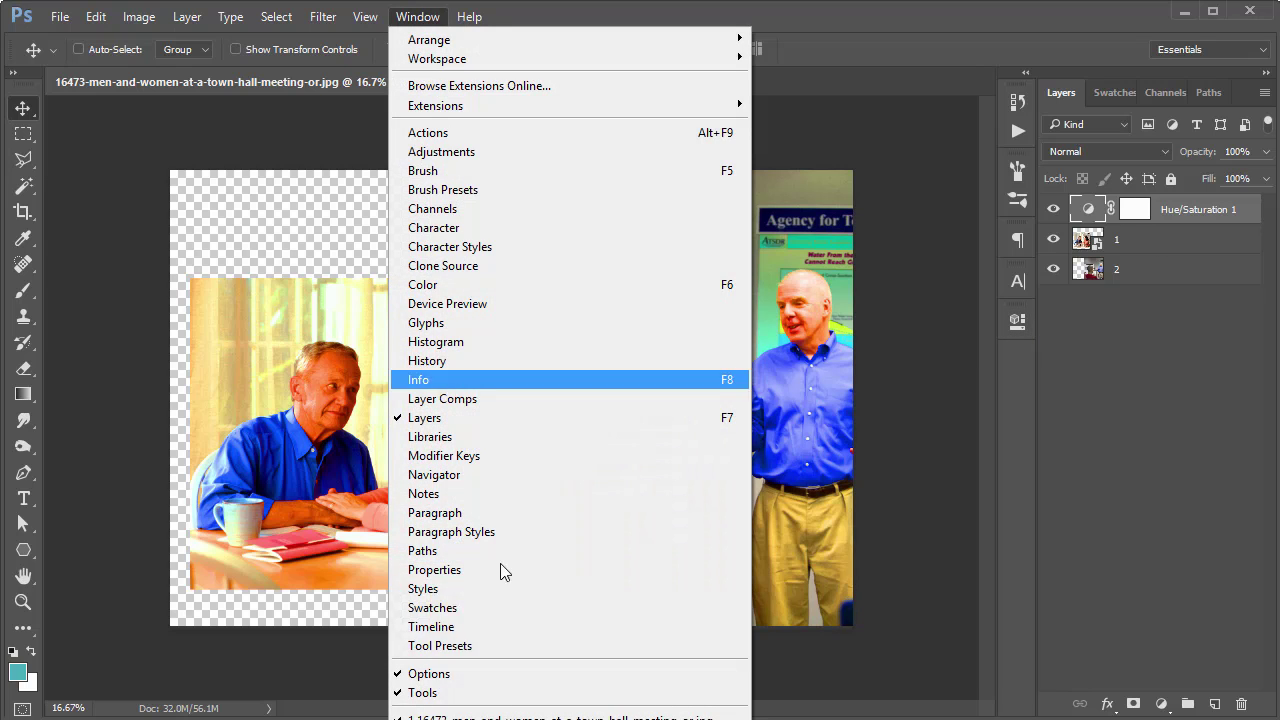
click(443, 570)
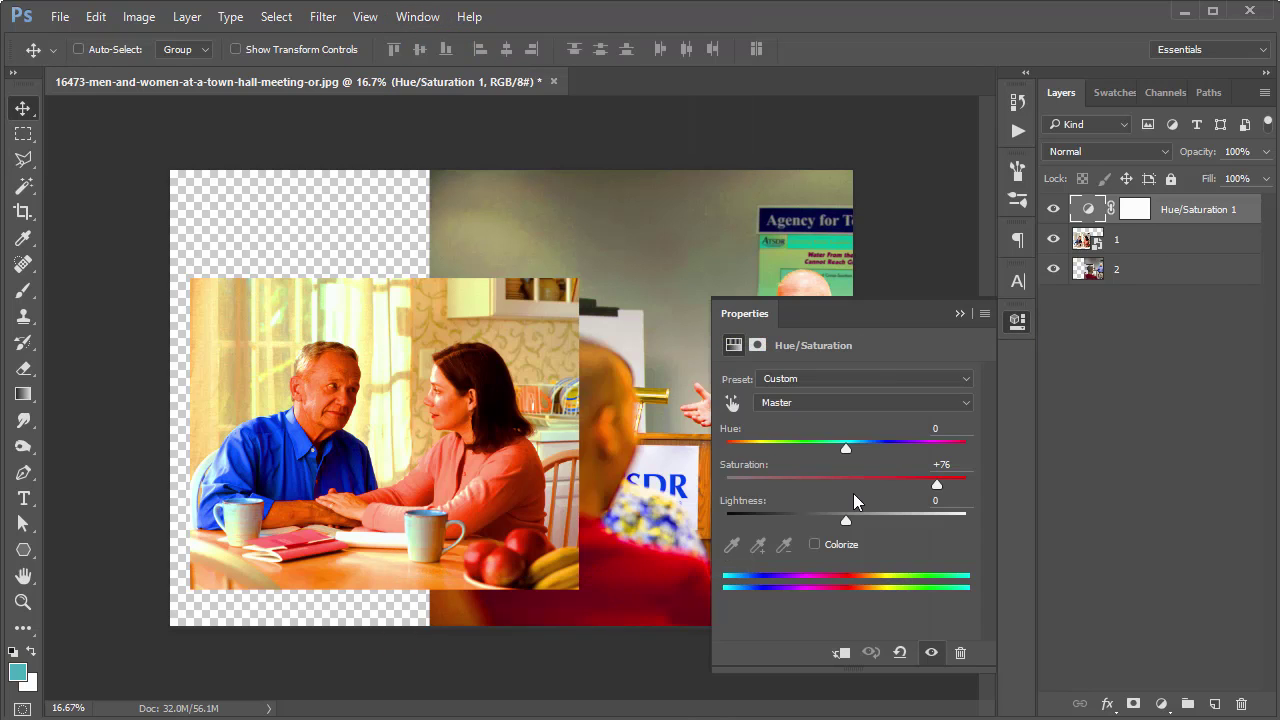
click(1015, 325)
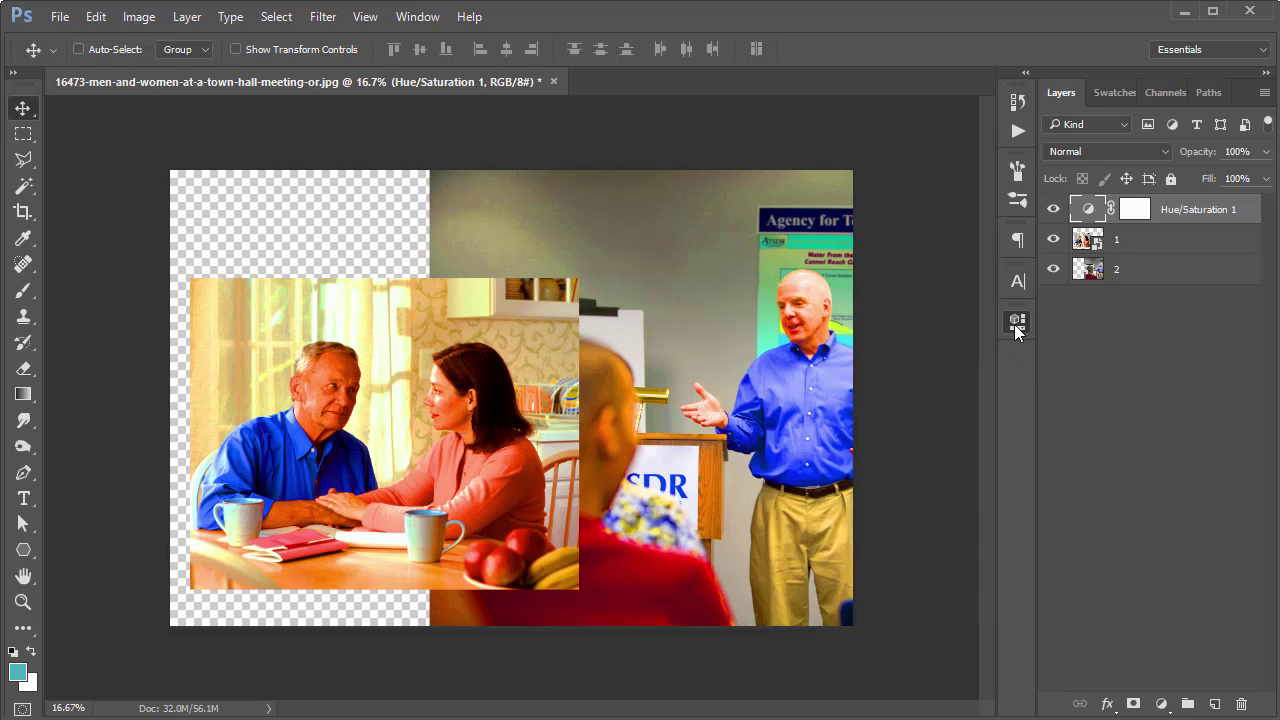
click(1015, 325)
click(1015, 325)
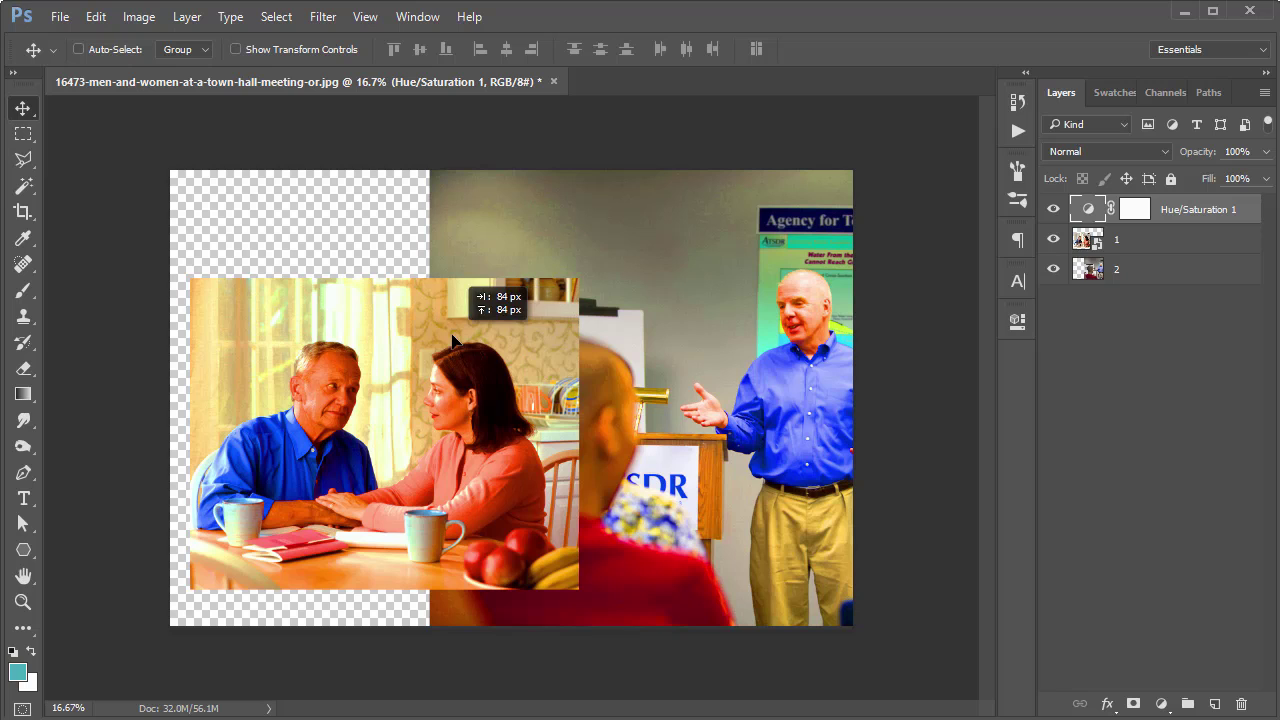
Reduce the Hue/Saturation 1 adjustment's saturation to +59 and collapse its properties.
click(1016, 325)
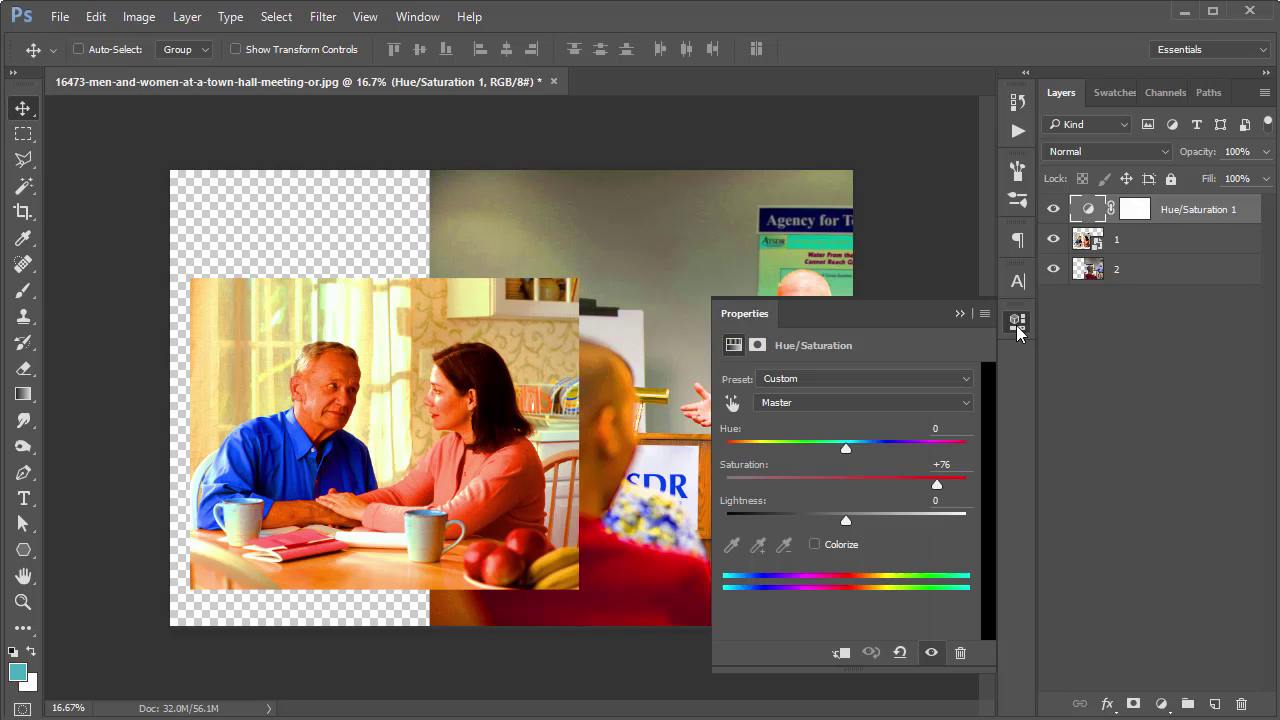
drag(930, 484, 873, 483)
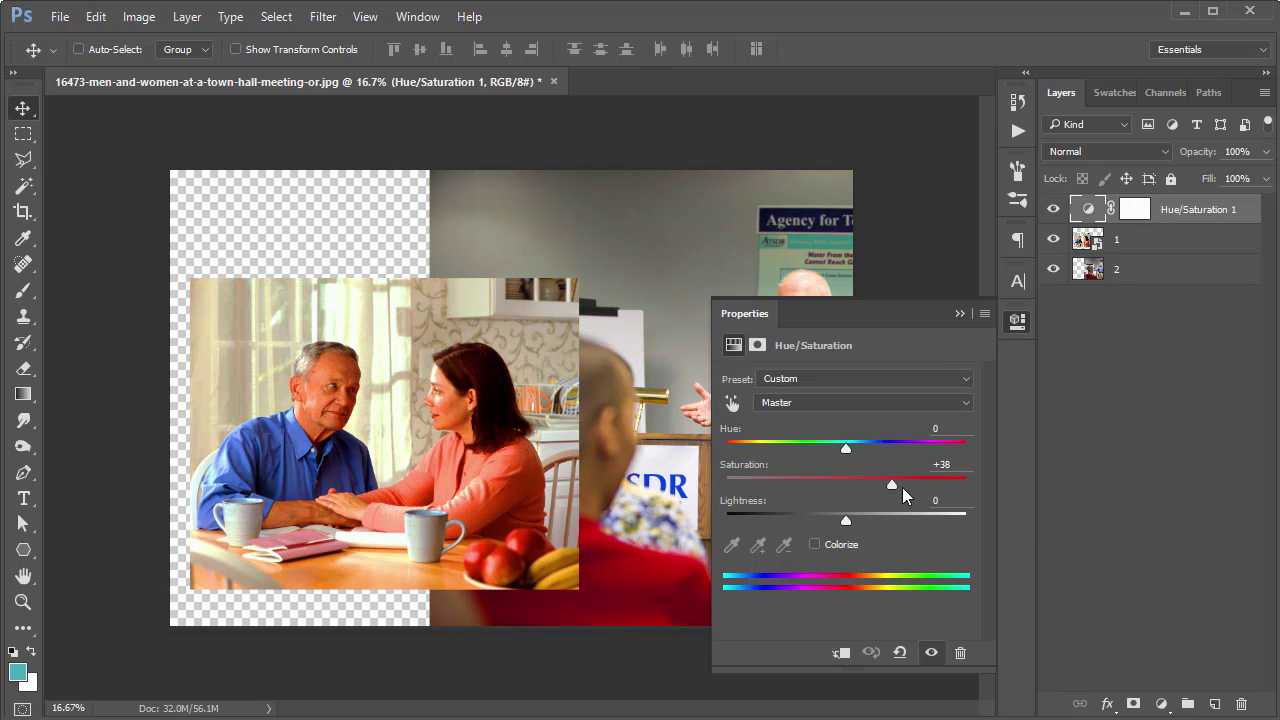
click(1016, 322)
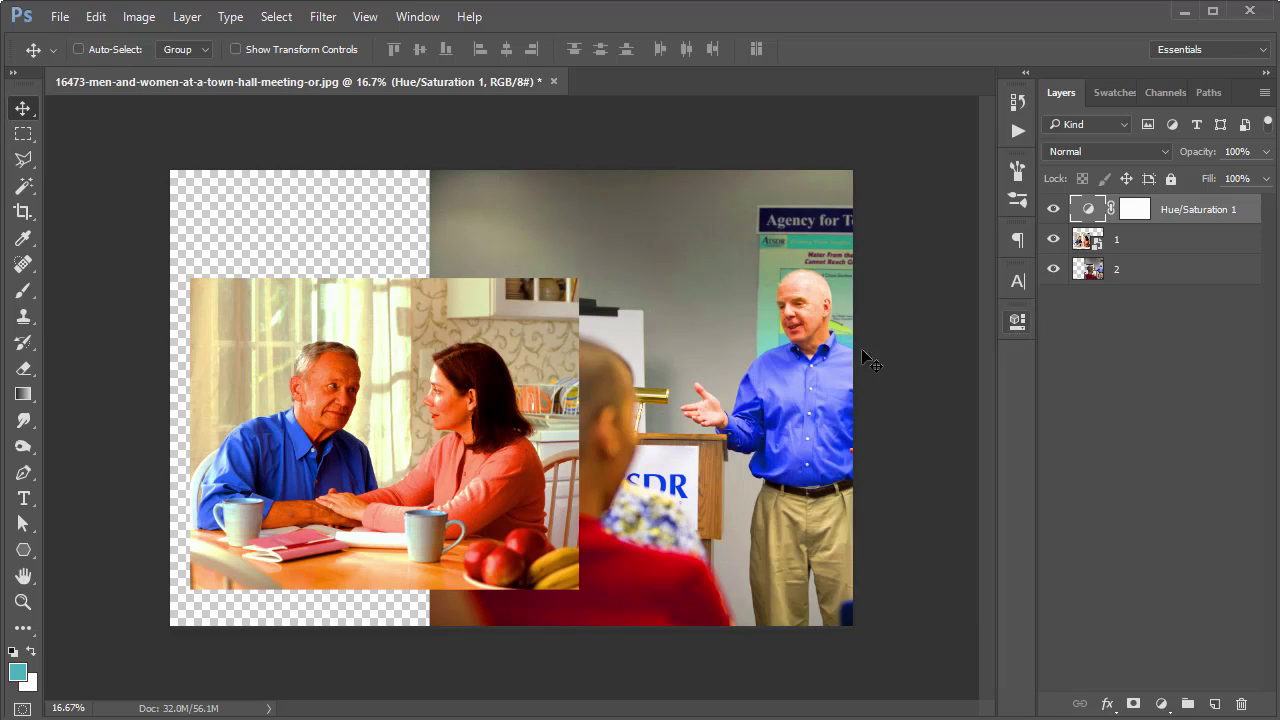
Clip the Hue/Saturation 1 adjustment to layer 1 so it affects only that photo, and collapse its properties.
click(1152, 242)
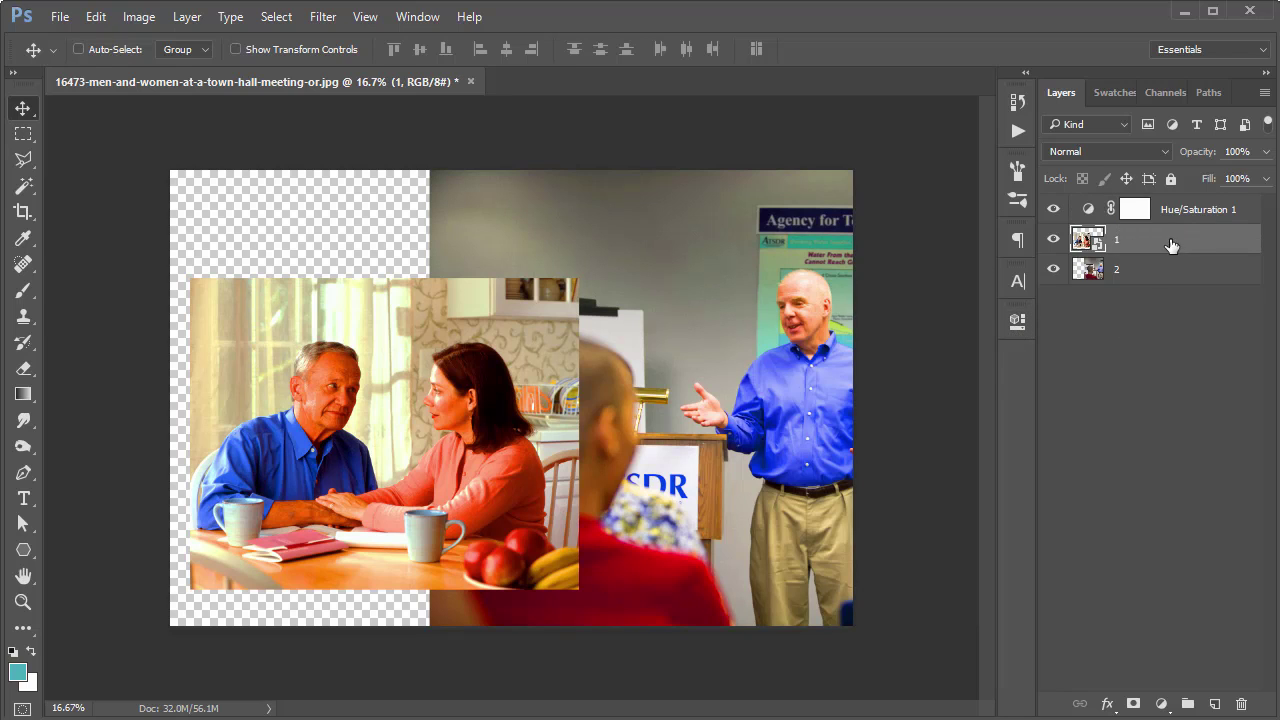
click(1195, 210)
click(1150, 242)
click(1090, 210)
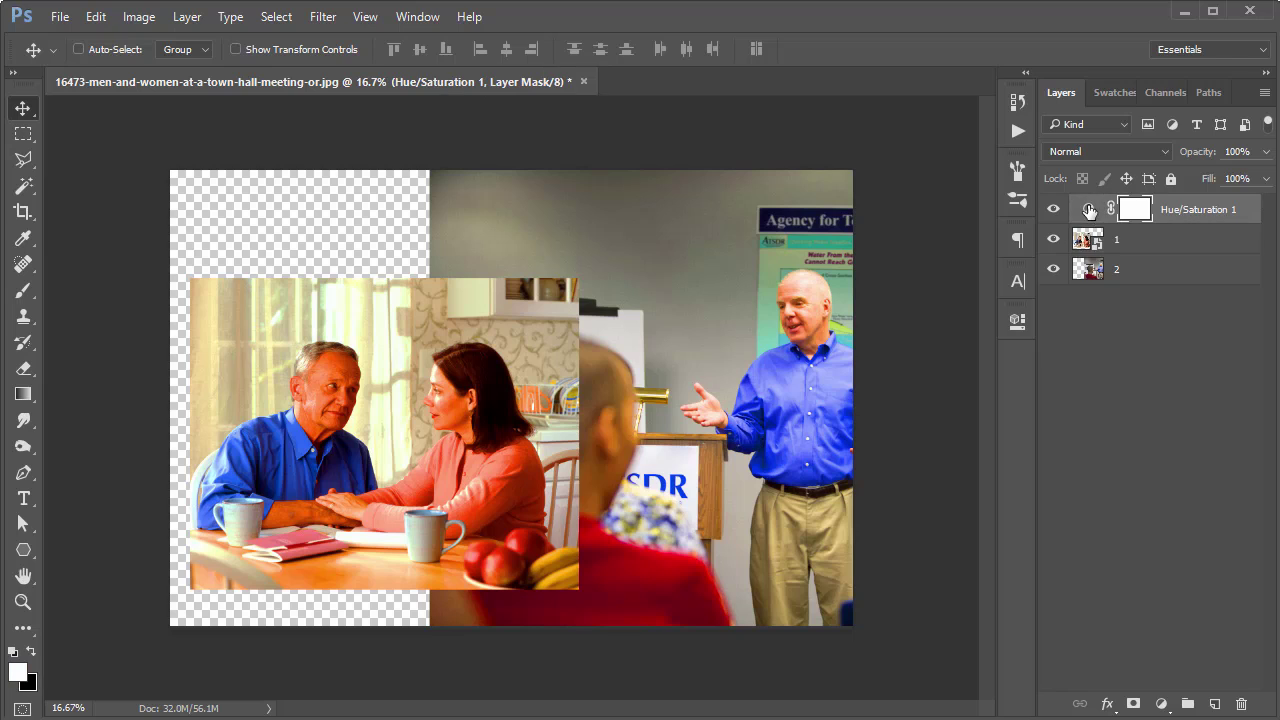
click(1020, 319)
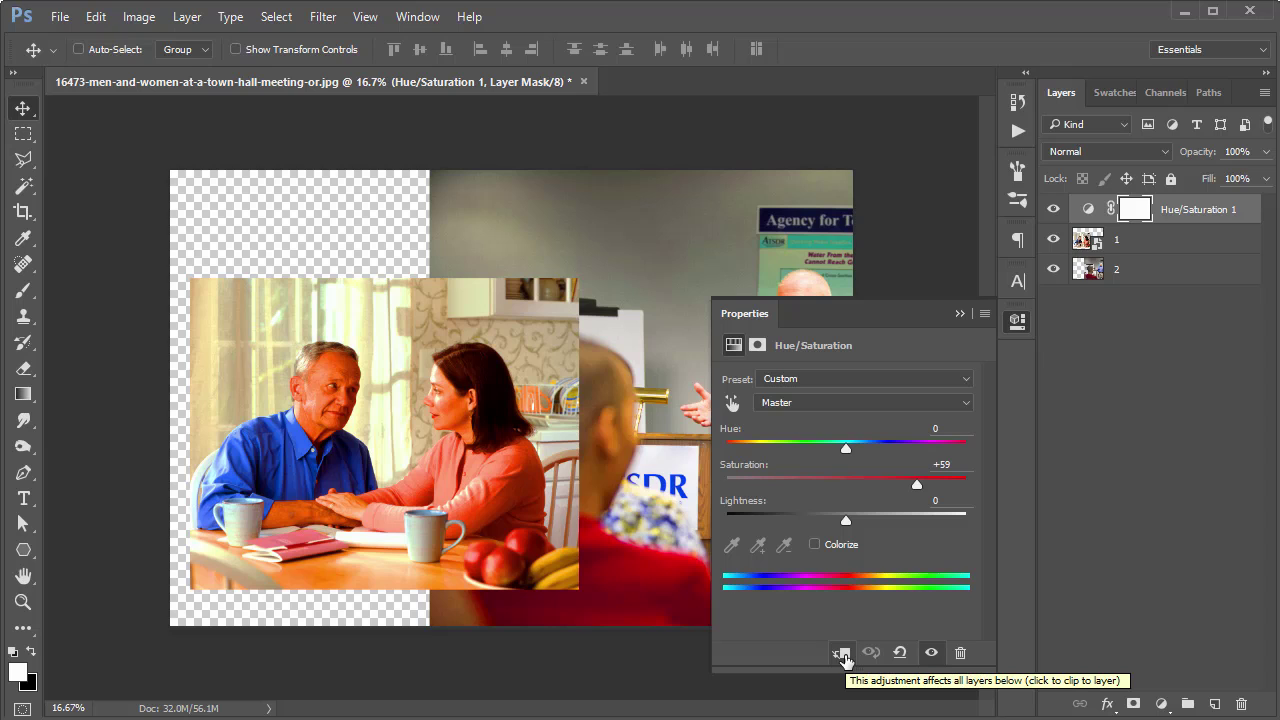
click(843, 654)
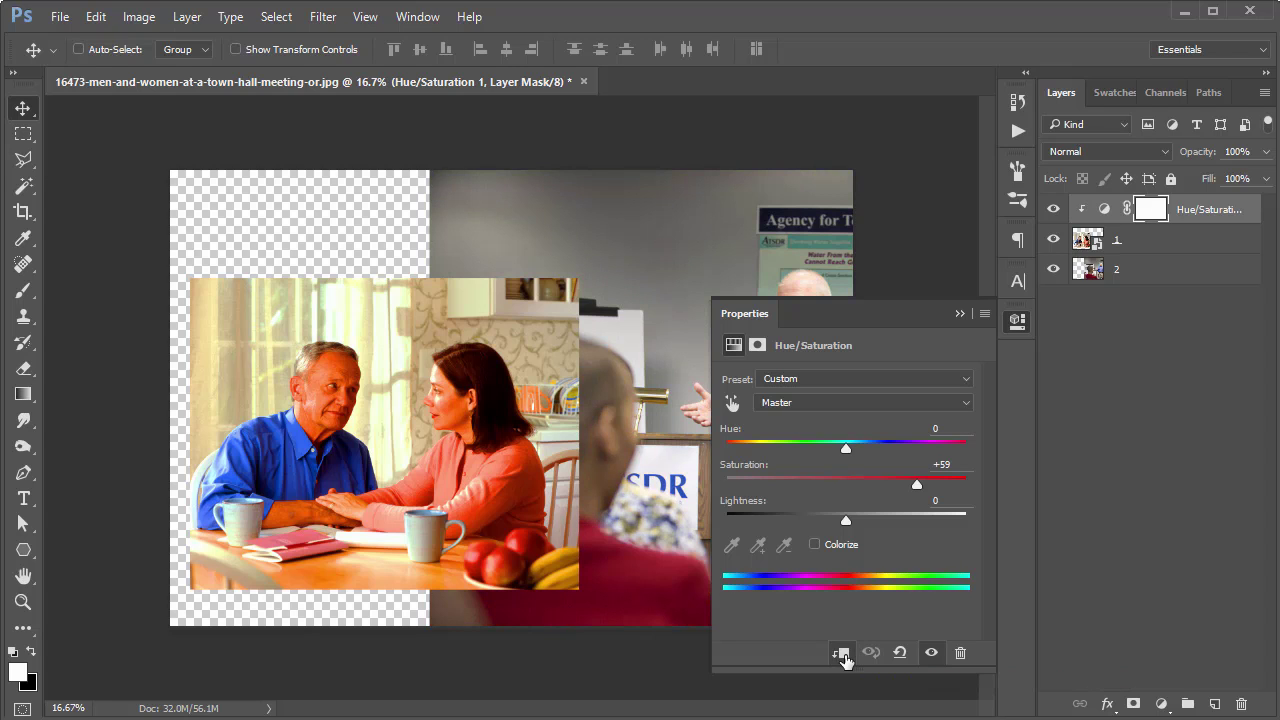
click(1018, 321)
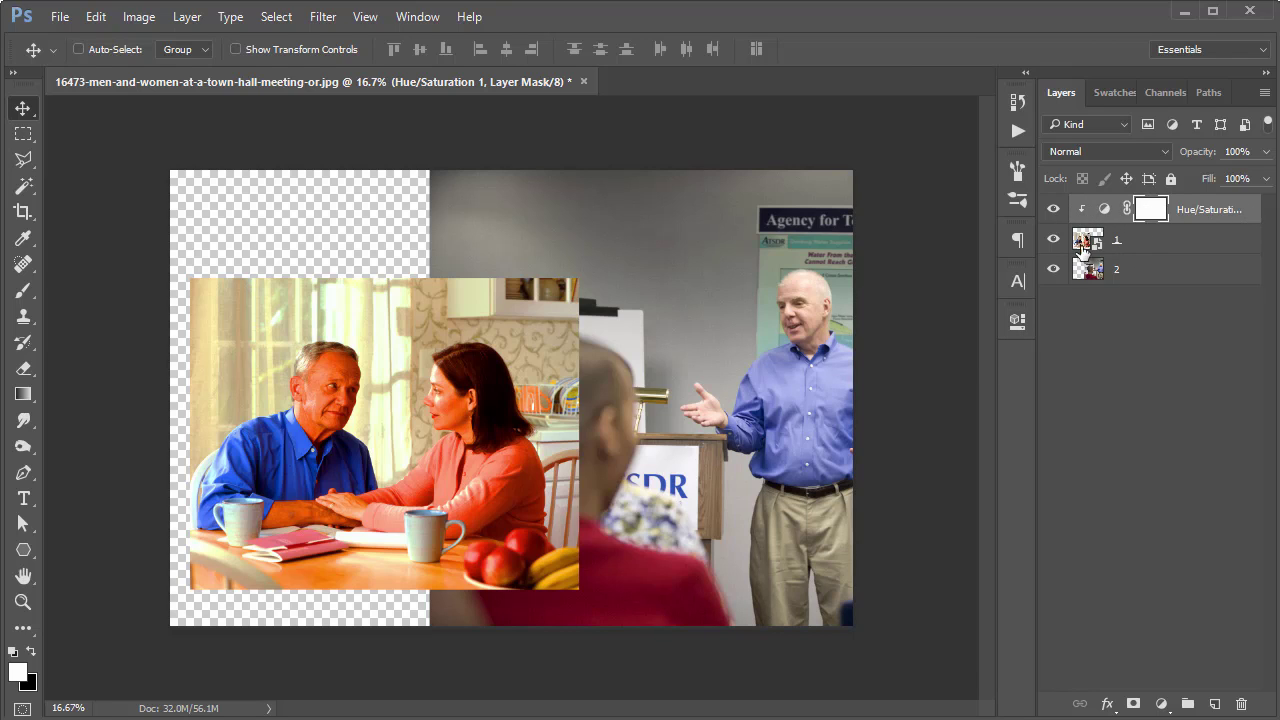
Move layer 1's photo slightly higher on the canvas, still overlapping layer 2's photo.
drag(428, 418, 370, 358)
click(1145, 241)
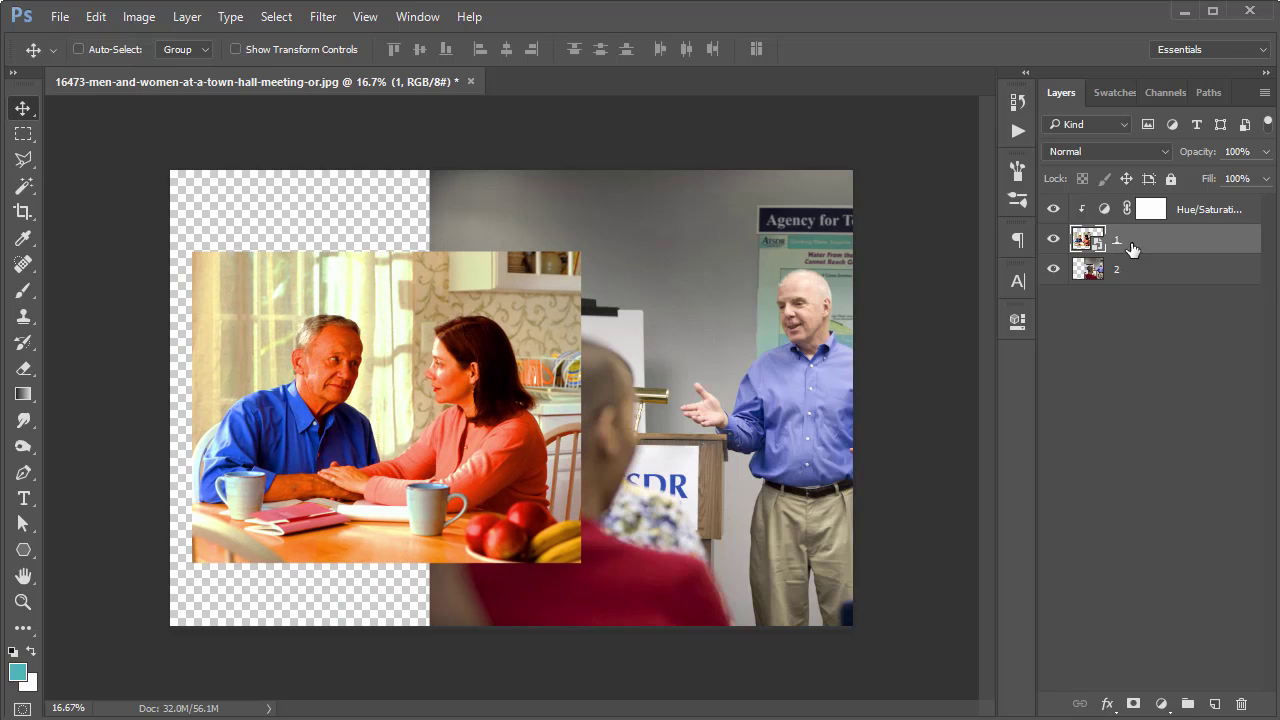
Release the Hue/Saturation 1 adjustment's clipping through its properties so it affects all layers below, and collapse the panel.
click(1104, 209)
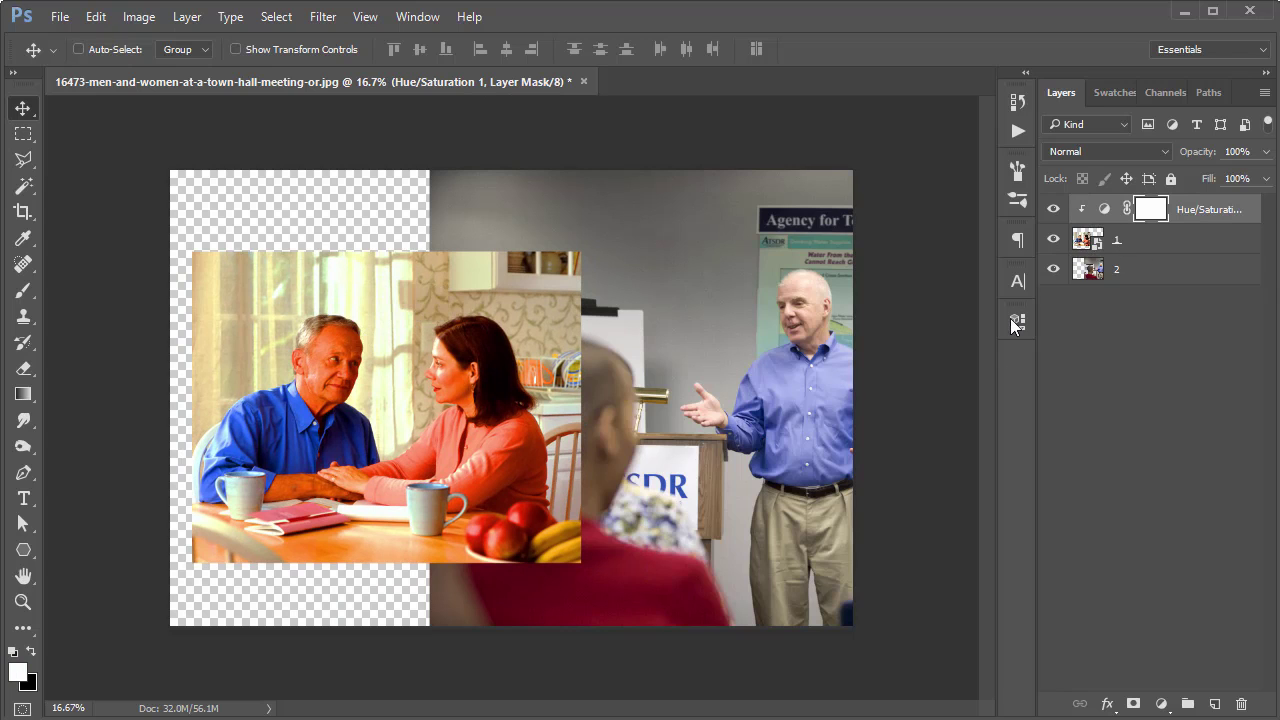
click(1017, 321)
click(840, 653)
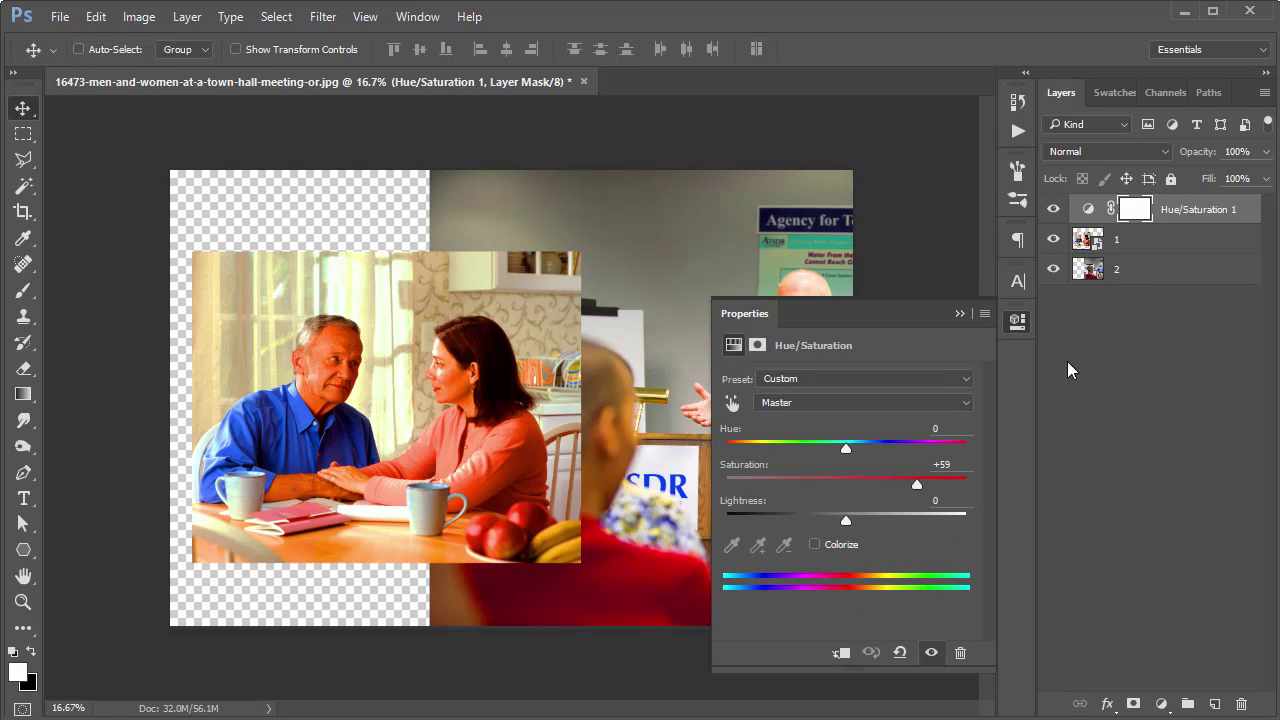
click(1018, 321)
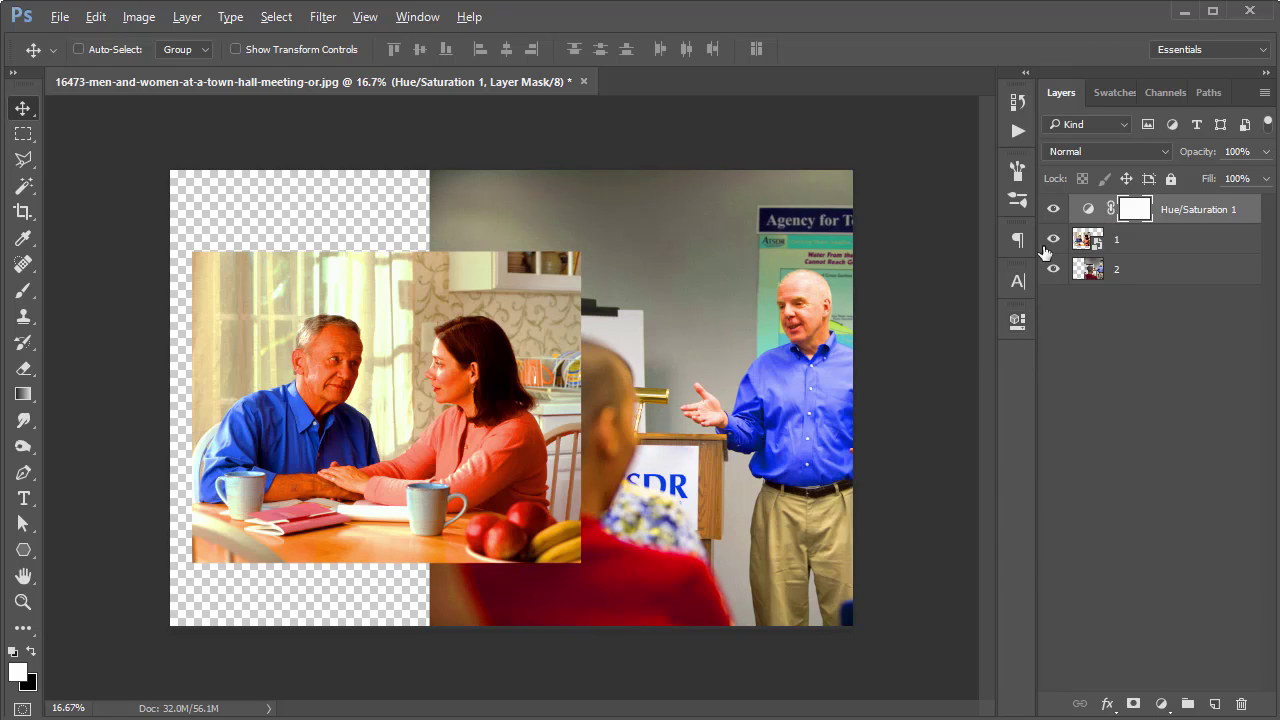
Clip the Hue/Saturation 1 adjustment to layer 1 directly in the layer stack, and release the clipping again.
alt+click(1100, 234)
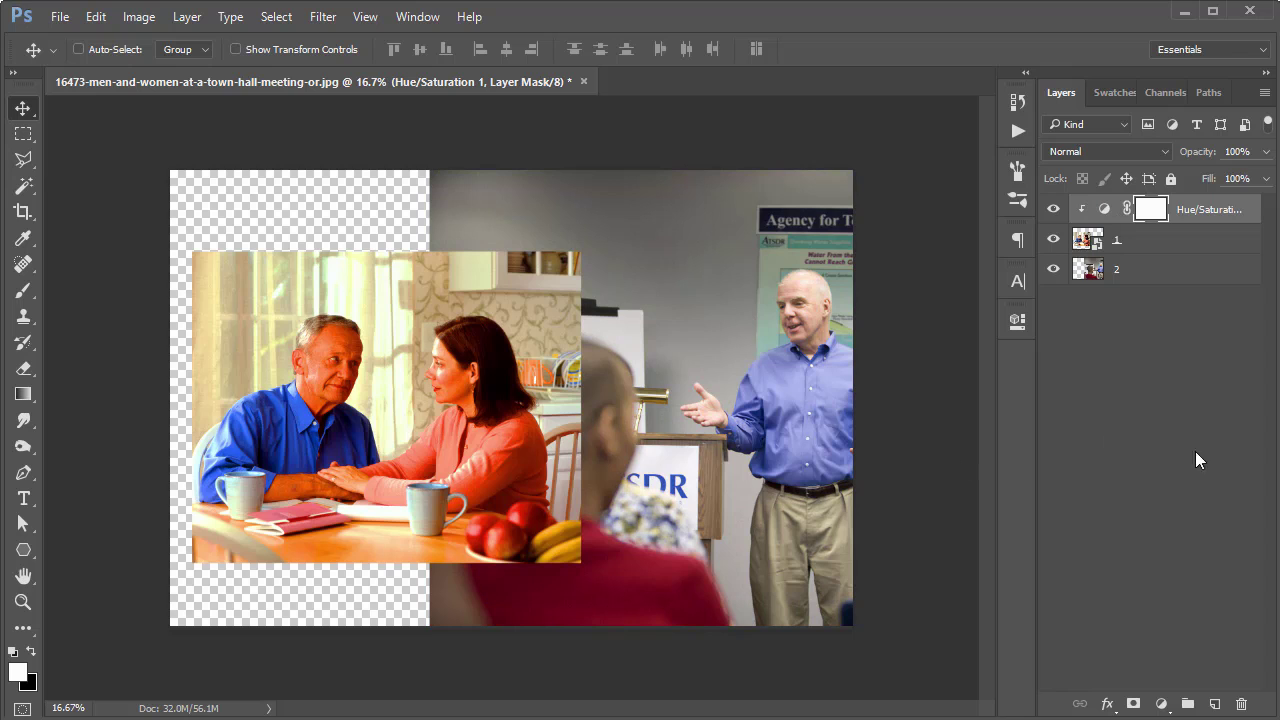
drag(1200, 212, 1172, 191)
drag(1201, 239, 1171, 203)
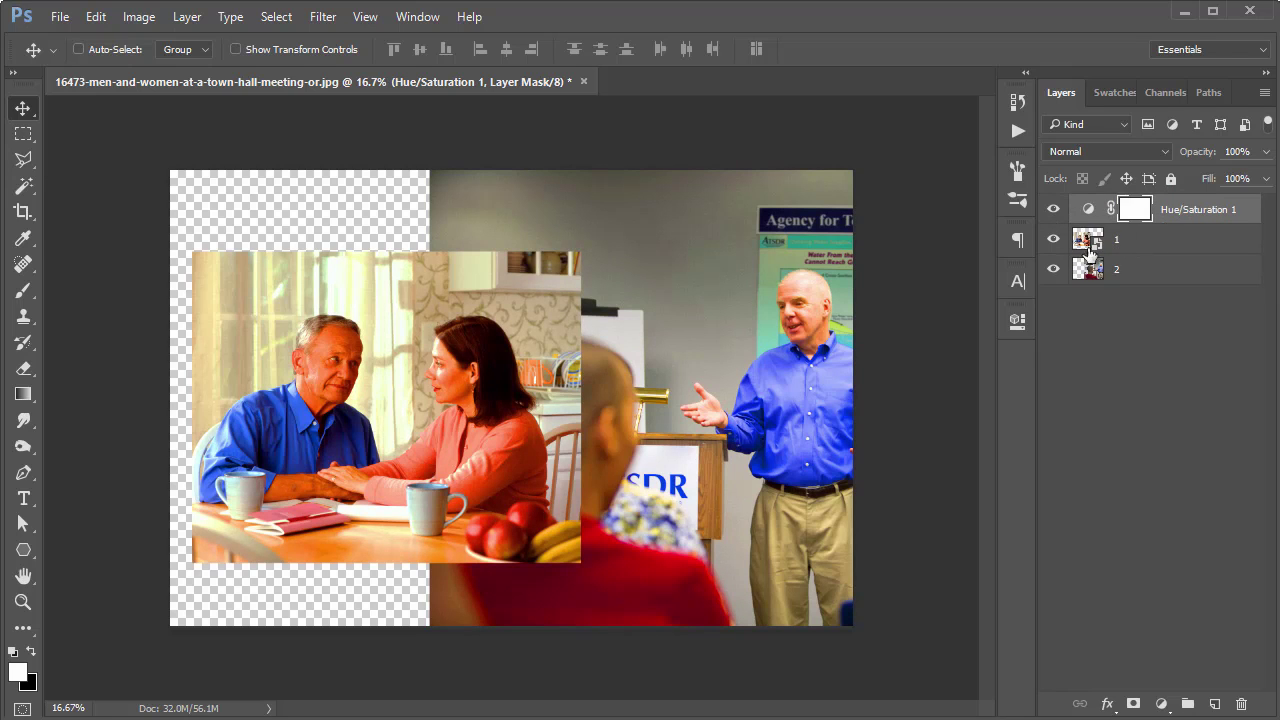
Move the Hue/Saturation 1 adjustment between layers 1 and 2, and return it to the top of the stack.
drag(1188, 214, 1100, 263)
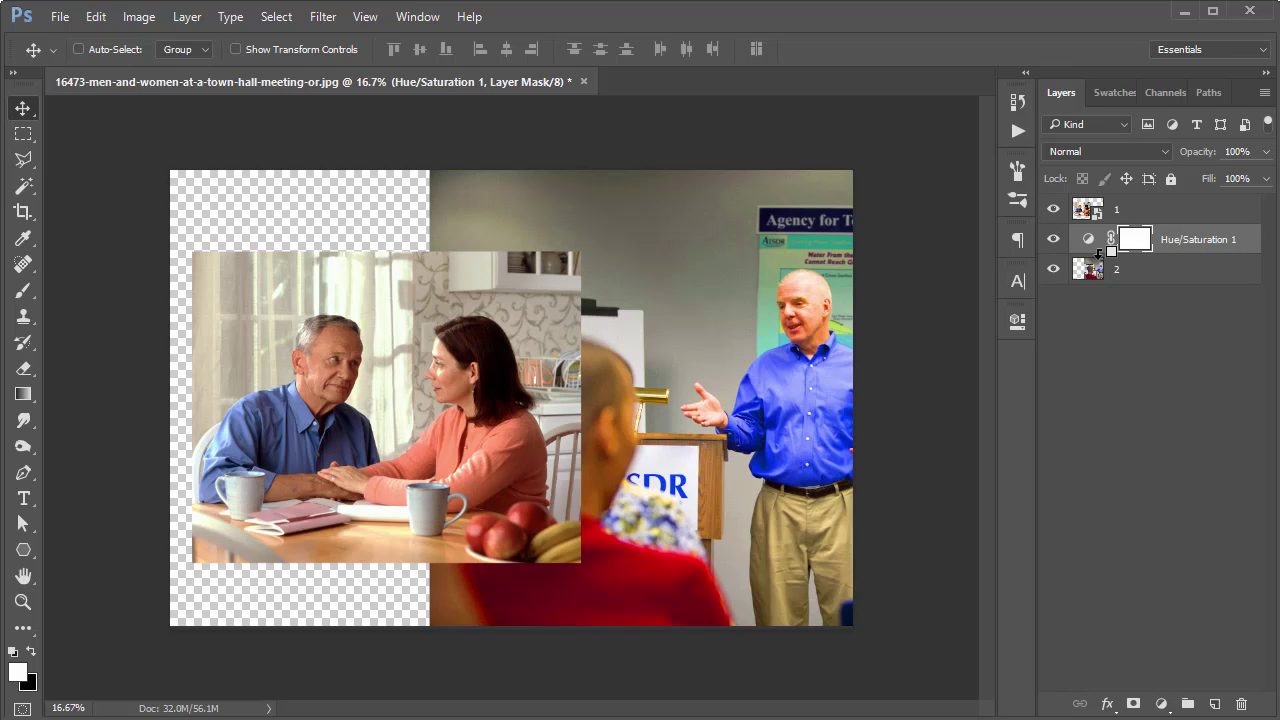
drag(1191, 258, 1168, 200)
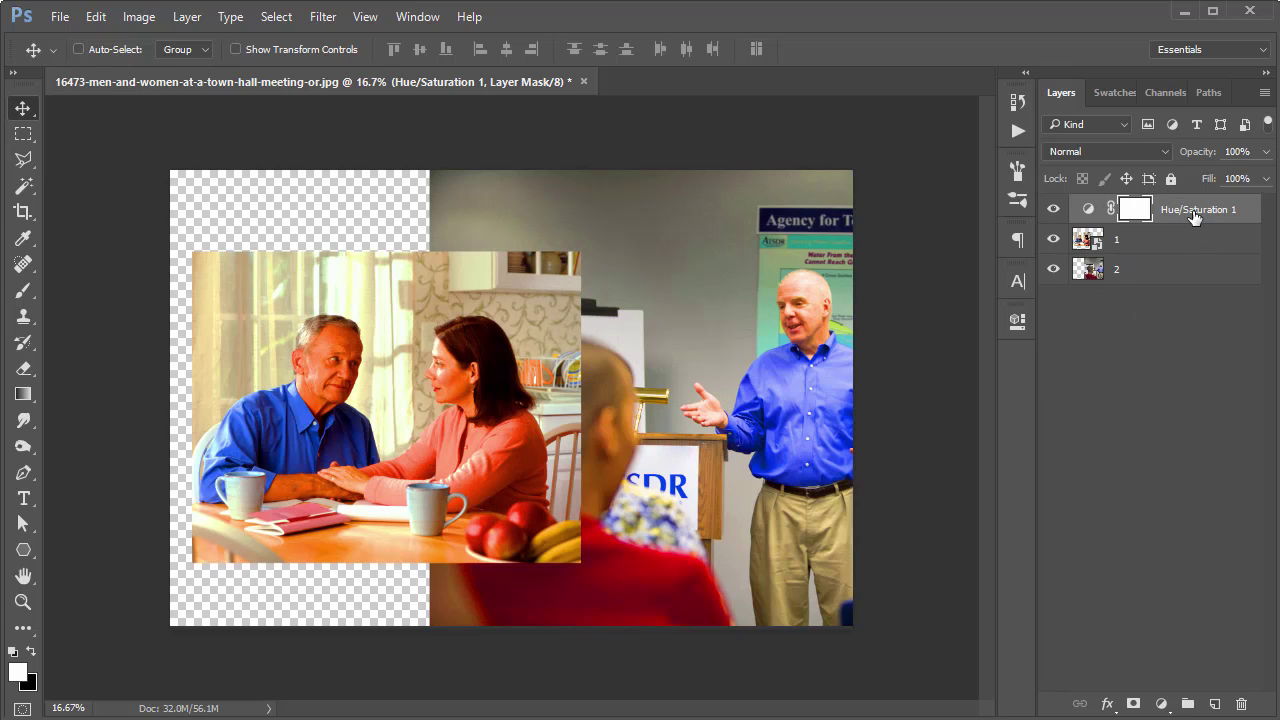
Look over the available fill and adjustment layer types and close the list without adding one.
click(1163, 703)
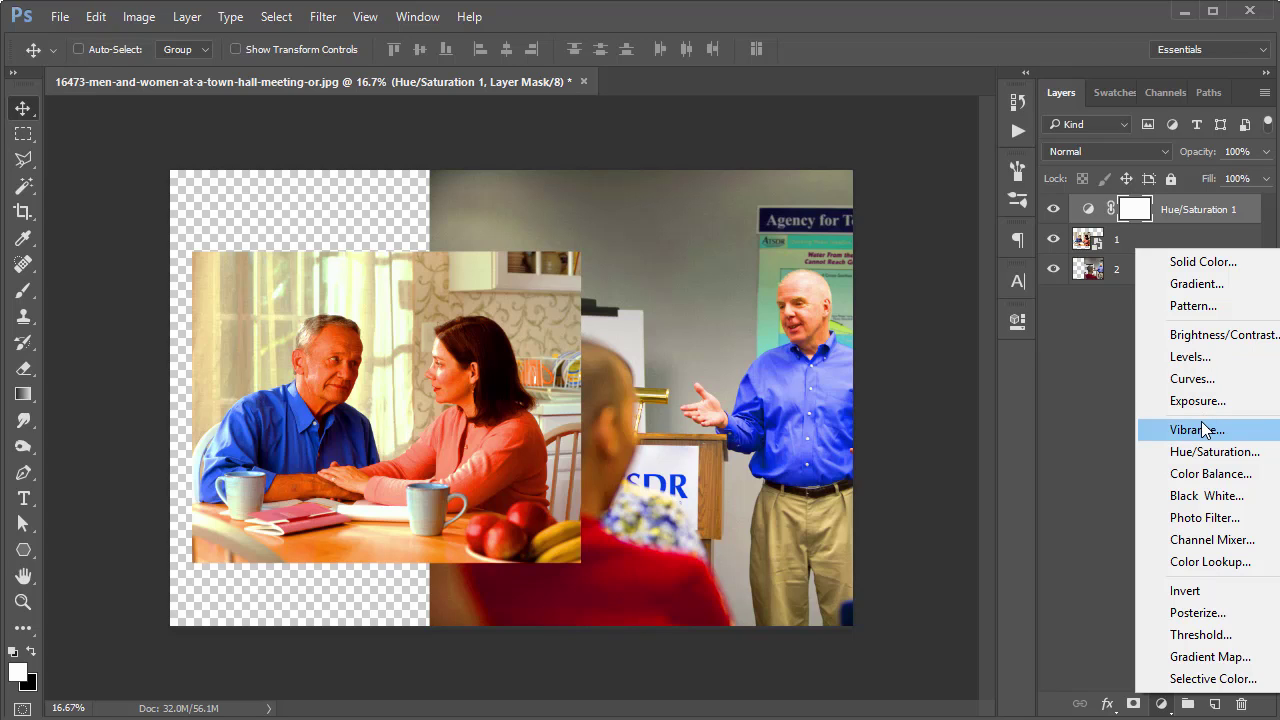
click(1083, 342)
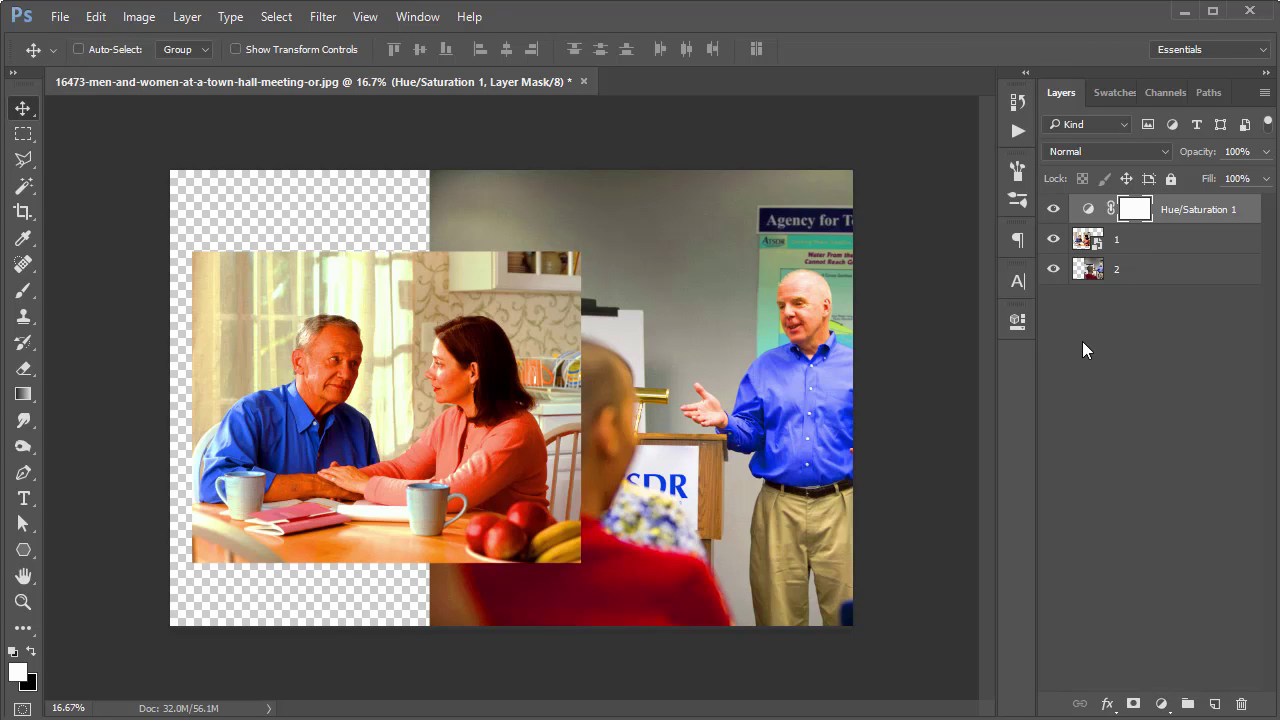